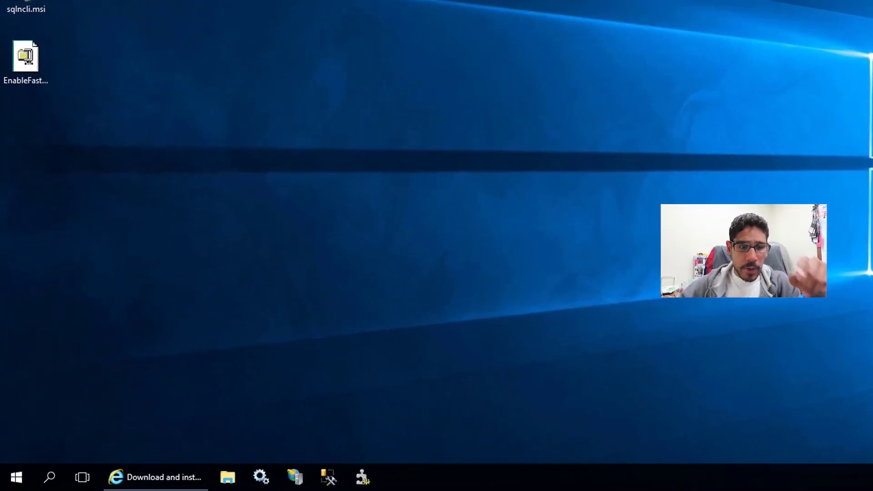
Open the Run dialog from the desktop and execute its command.
key("super+x")
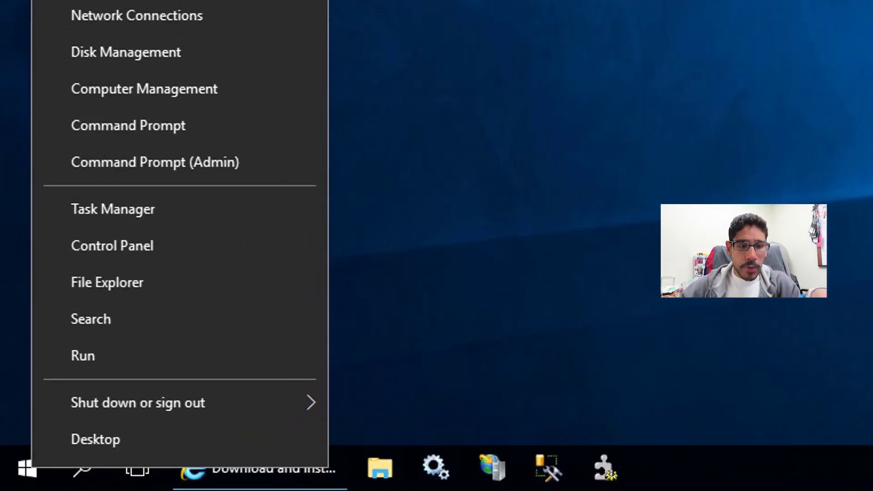
key("r")
key("Return")
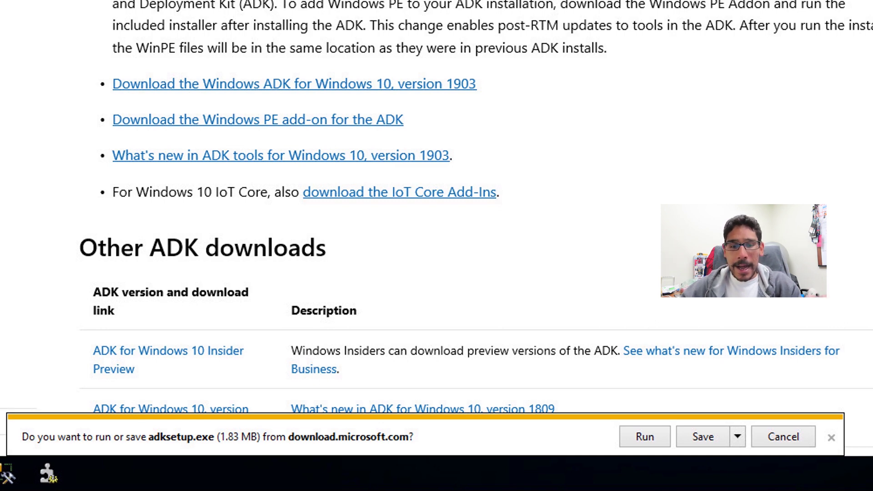
Save the Windows ADK installer adksetup.exe to the Downloads folder.
left_click(738, 436)
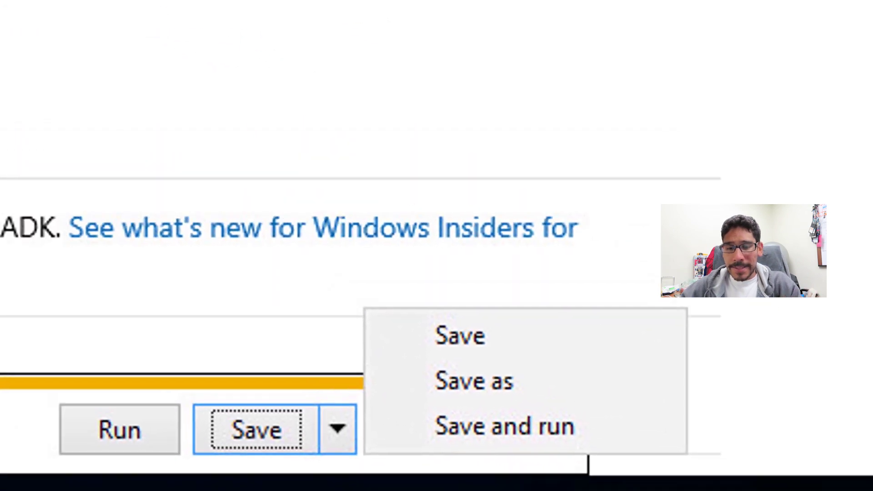
left_click(366, 300)
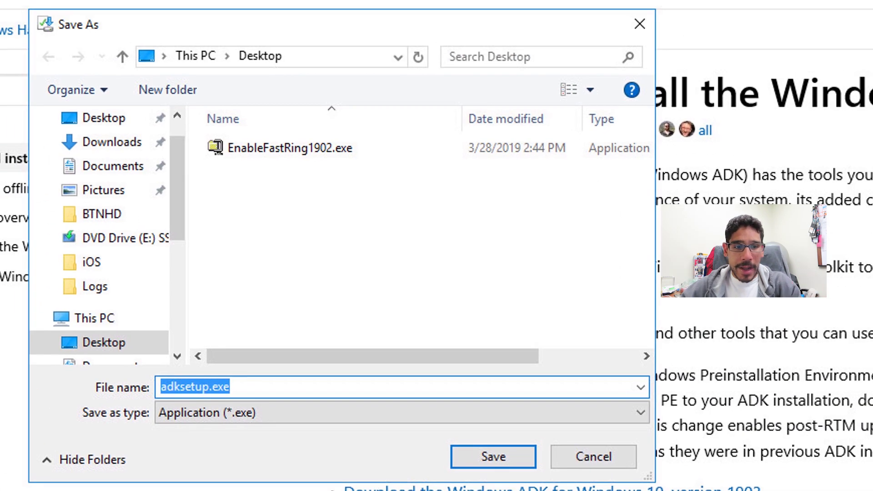
left_click(112, 143)
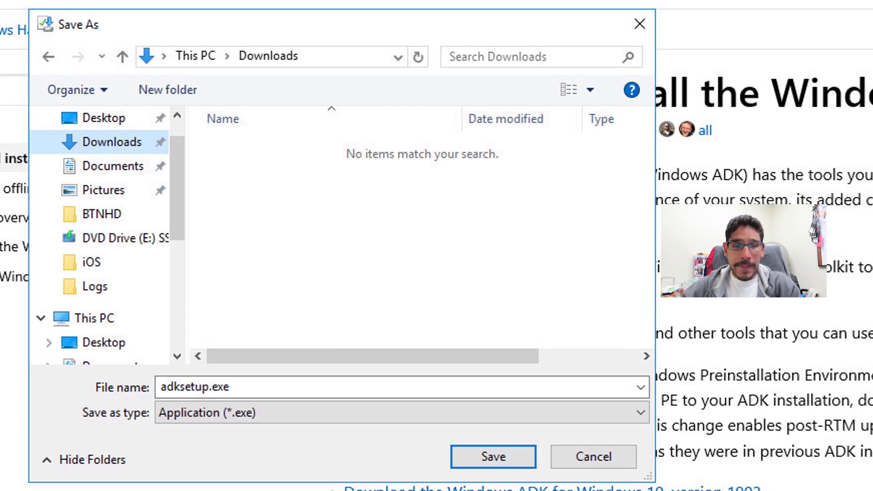
left_click(494, 456)
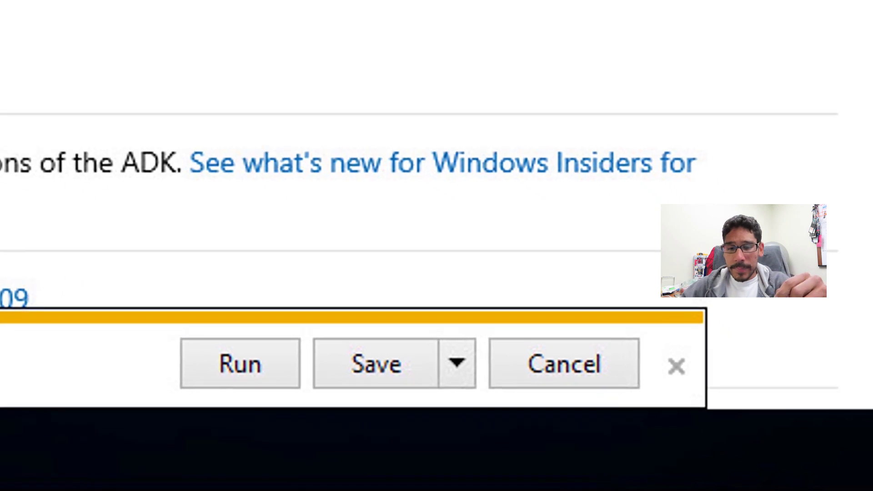
Save the Windows PE add-on installer adkwinpesetup.exe to the Downloads folder and open that folder.
left_click(457, 363)
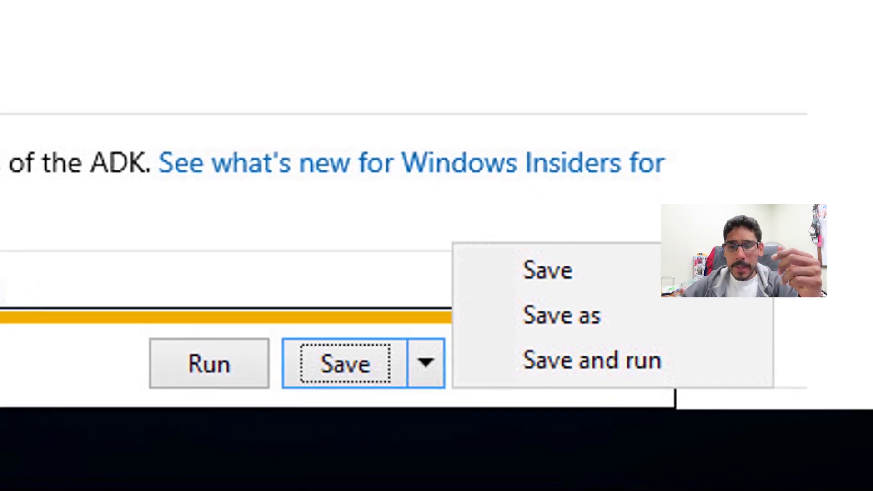
left_click(593, 314)
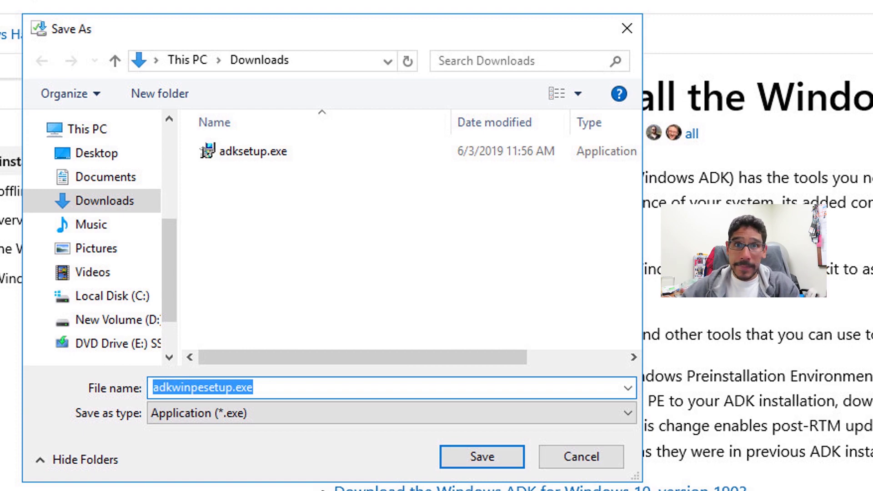
key("Return")
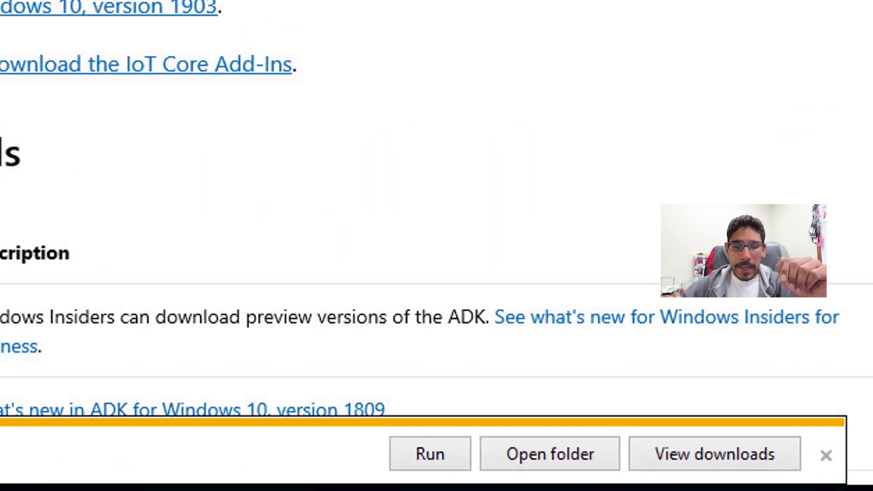
left_click(550, 454)
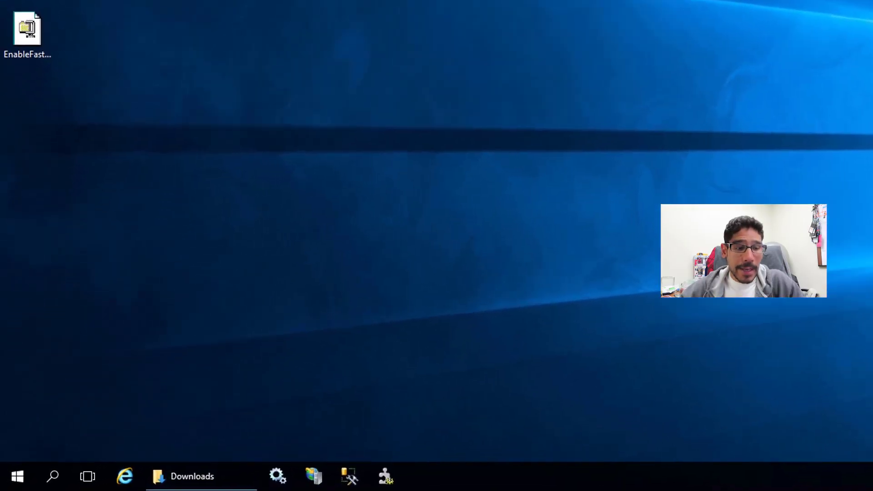
Uninstall the Windows Preinstallation Environment Add-ons for Windows 10 through Programs and Features in Control Panel.
key("super+x")
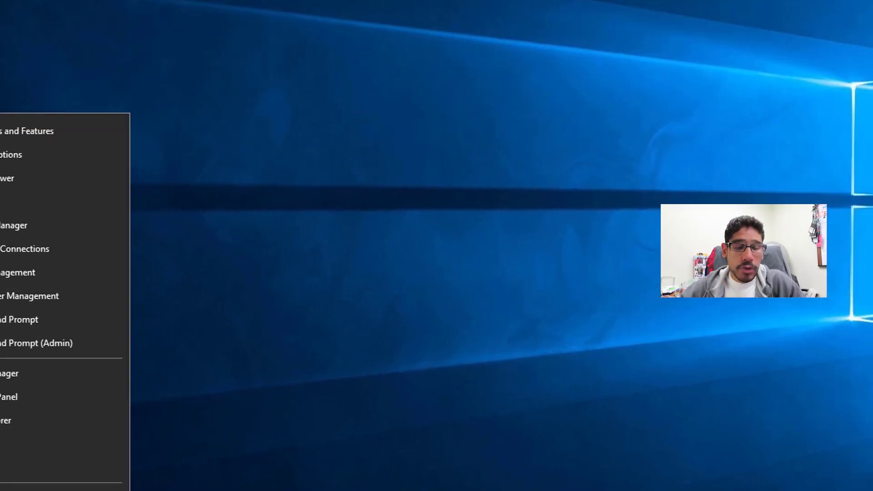
left_click(80, 321)
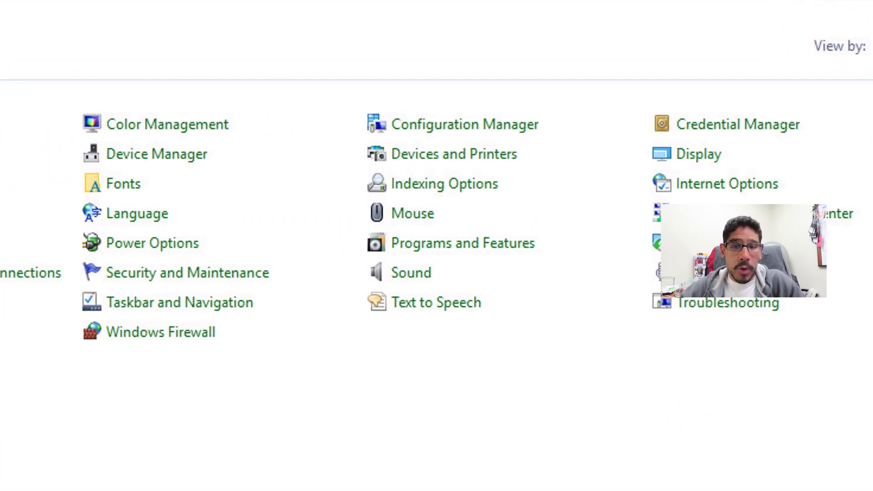
left_click(463, 243)
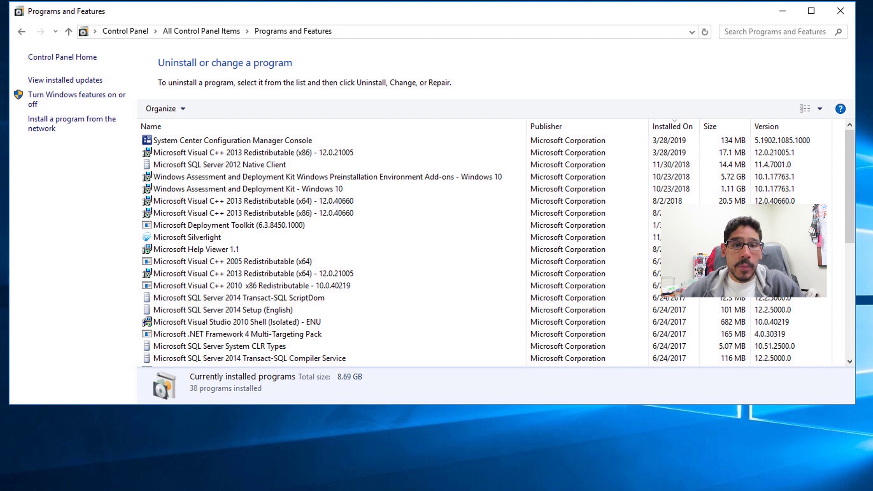
left_click(328, 176)
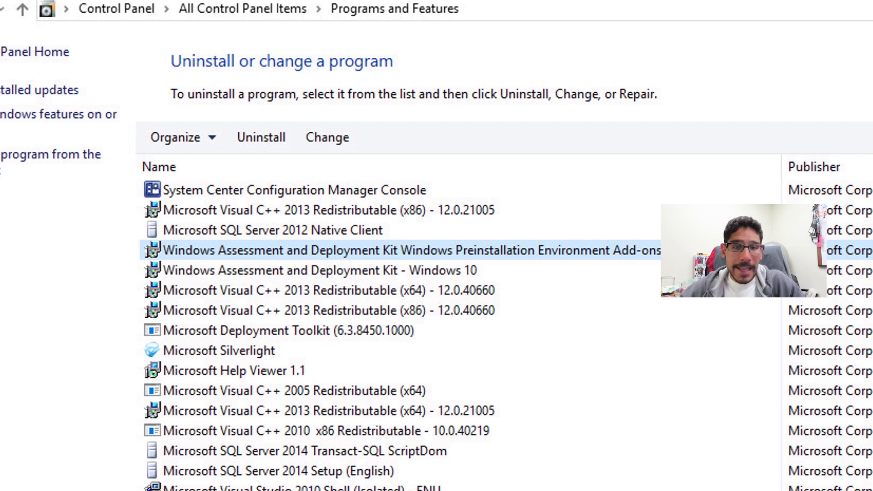
key("Return")
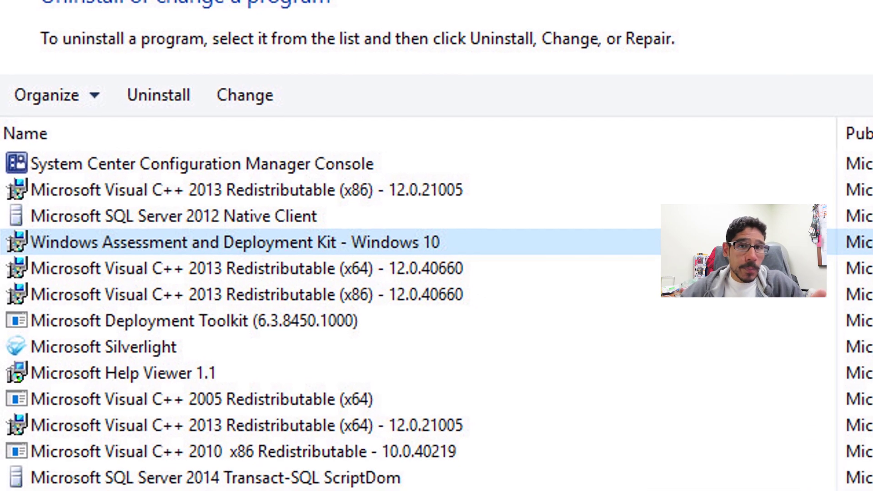
Uninstall Windows Assessment and Deployment Kit - Windows 10 and close its uninstaller.
key("Return")
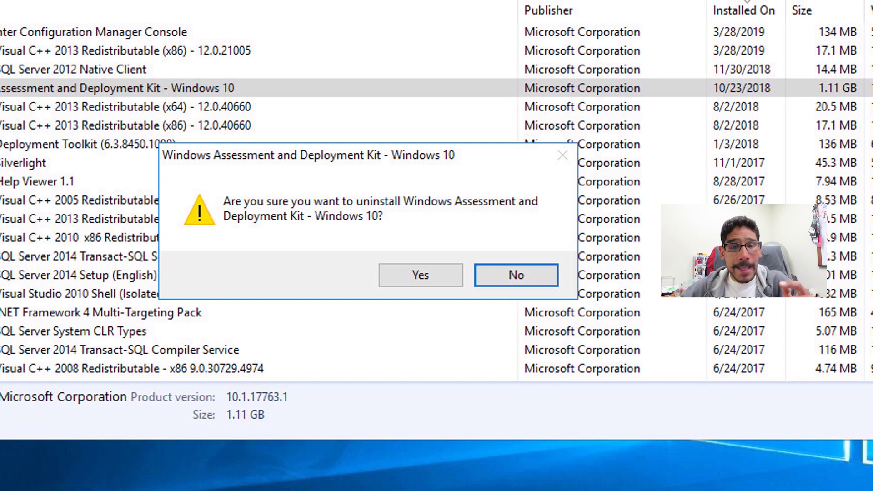
key("y")
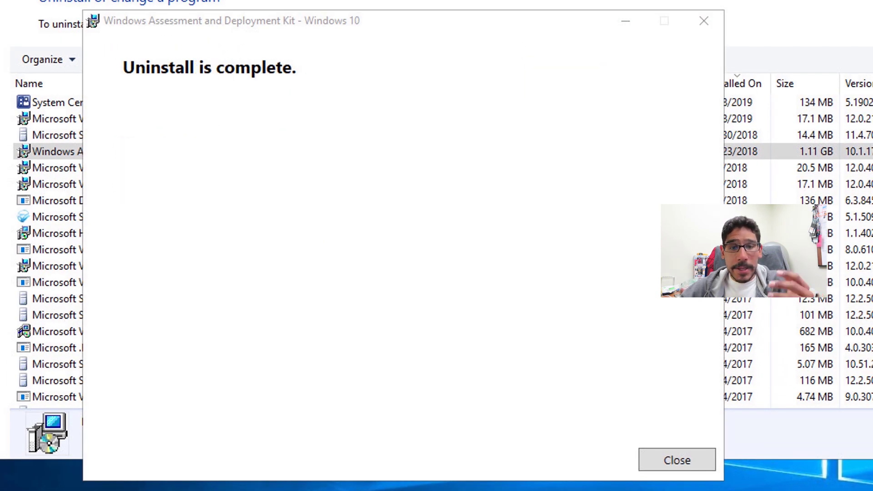
key("Return")
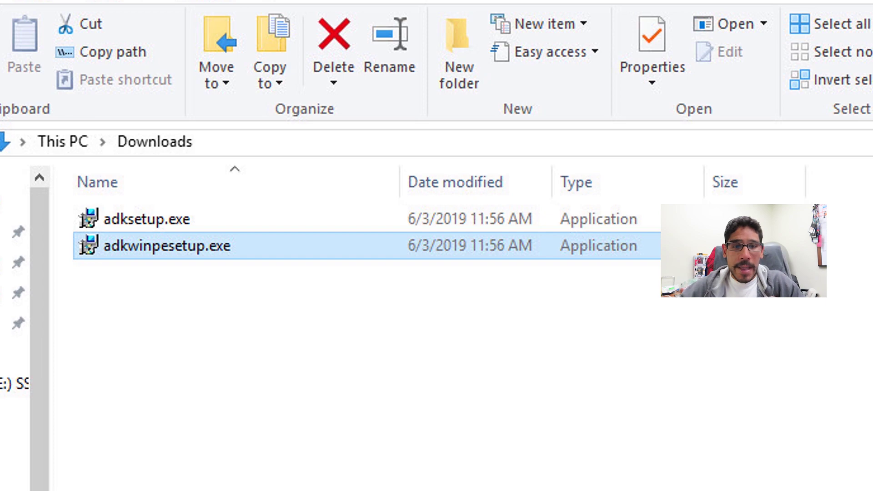
Run adksetup.exe and install the ADK to the default path with the preselected features, declining usage data and accepting the license.
right_click(349, 220)
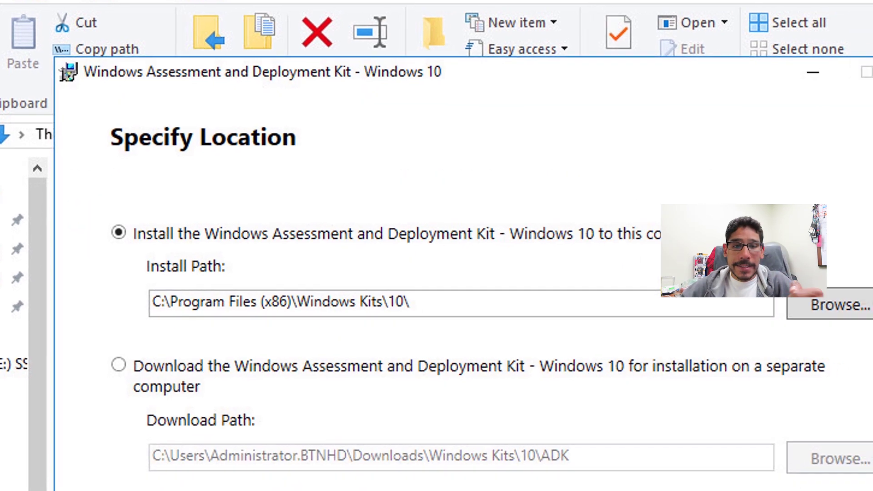
key("Return")
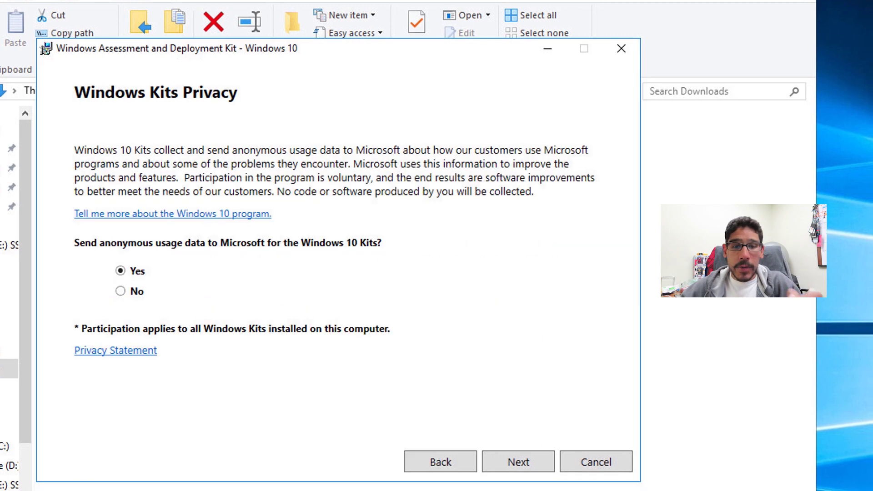
left_click(121, 291)
key("Return")
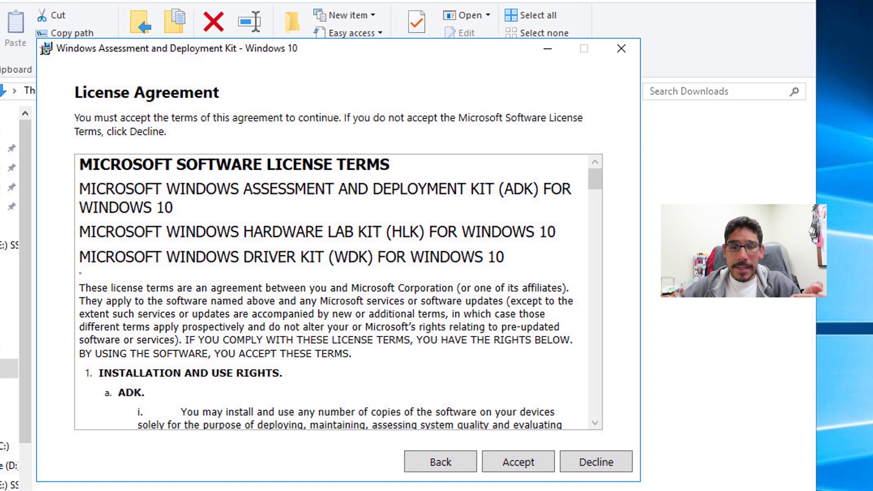
key("Return")
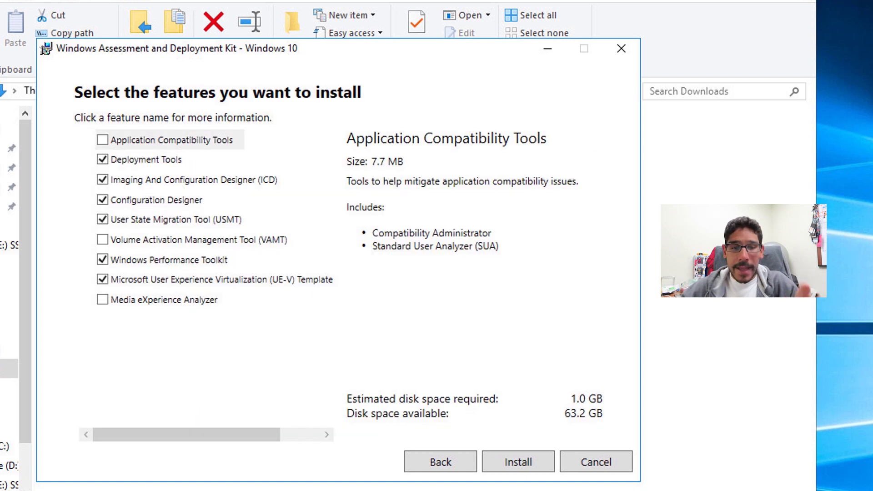
key("Return")
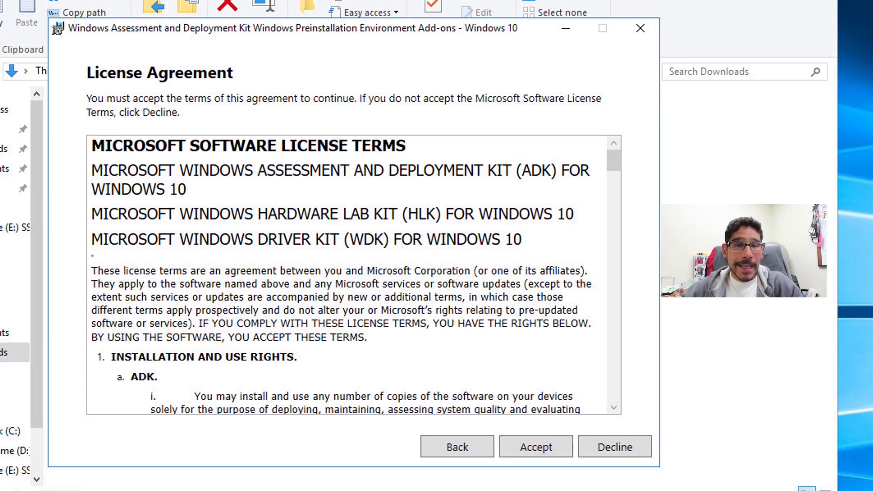
Accept the license of the Windows PE add-on setup and install the Windows Preinstallation Environment (Windows PE) feature.
key("Return")
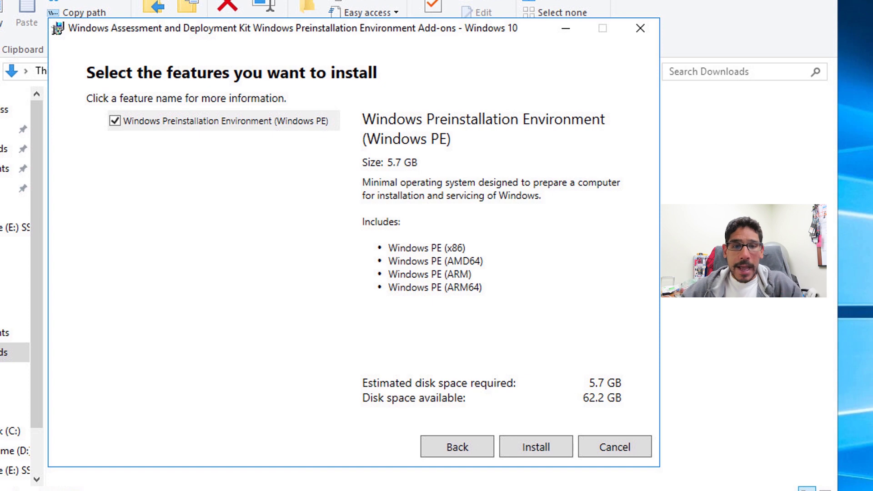
key("Return")
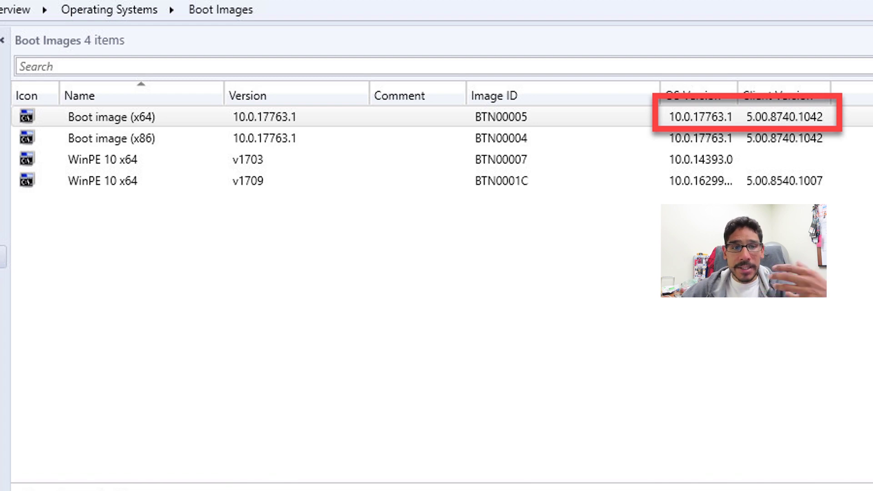
Update the distribution points for Boot image (x64), reloading it with the current Windows PE version from the Windows ADK.
right_click(432, 118)
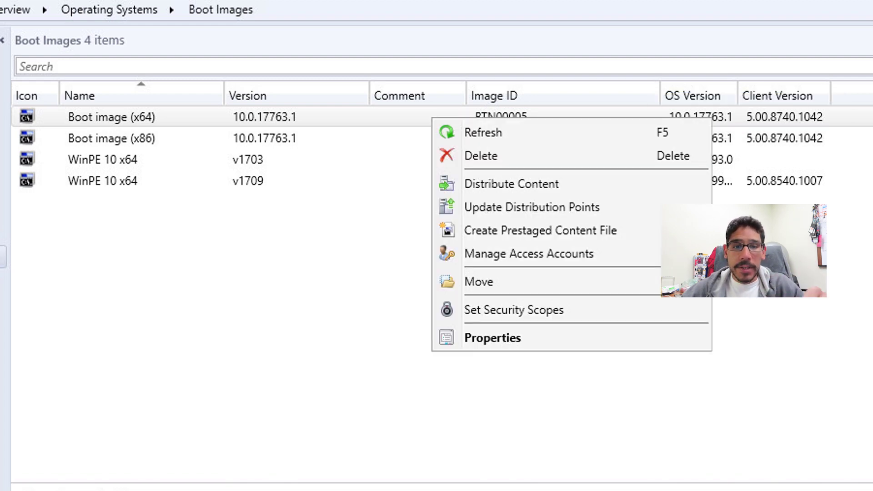
left_click(532, 207)
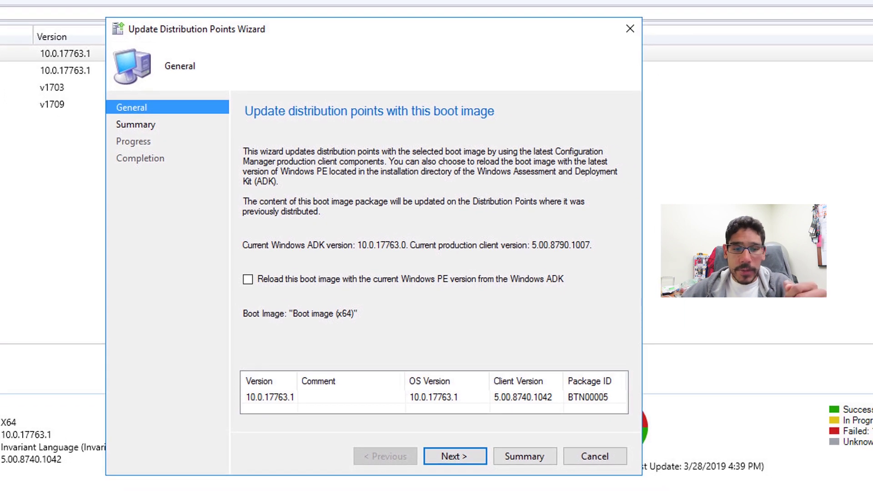
left_click(248, 279)
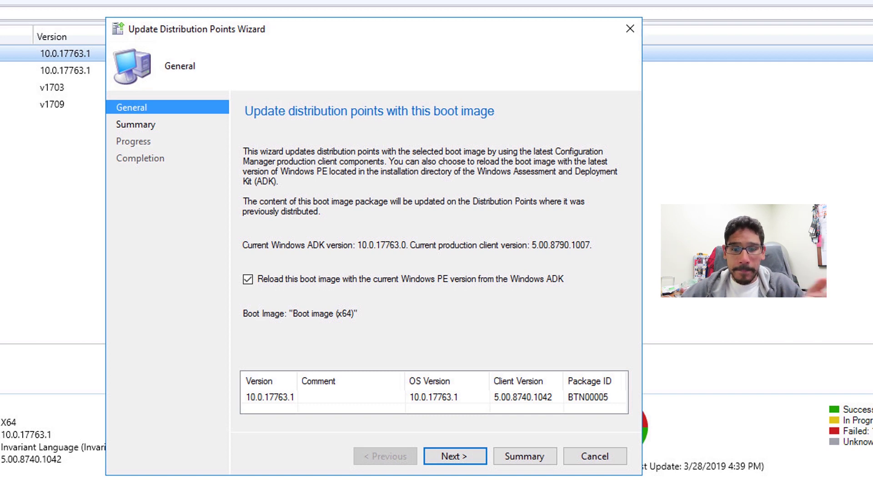
key("Return")
key("Return")
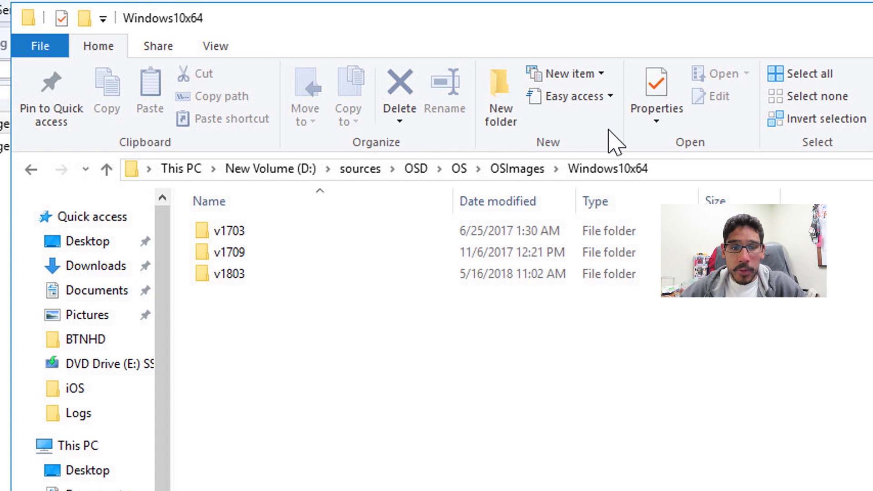
Create a folder named v1903 inside the Windows10x64 OS images folder and open it.
key("ctrl+shift+n")
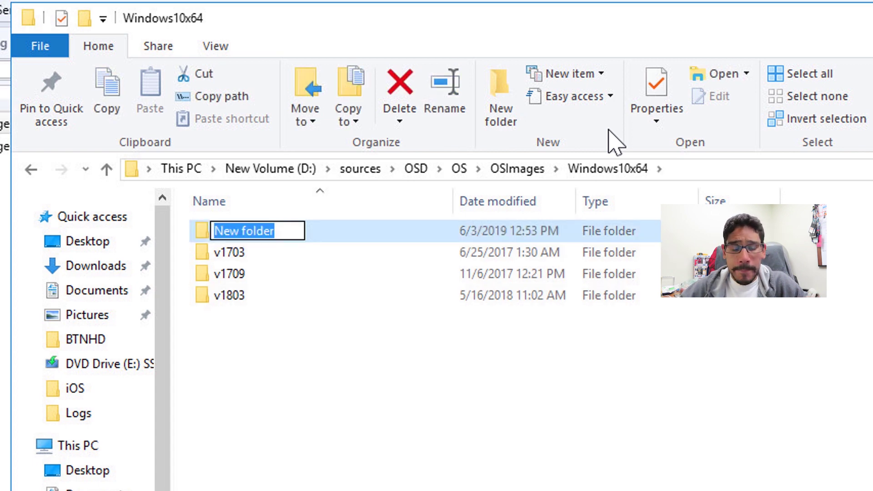
type("v1903")
key("Return")
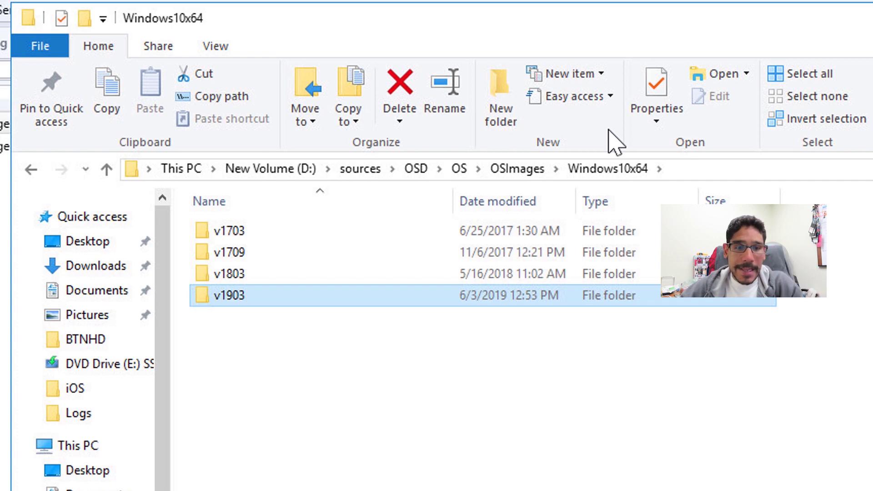
key("Return")
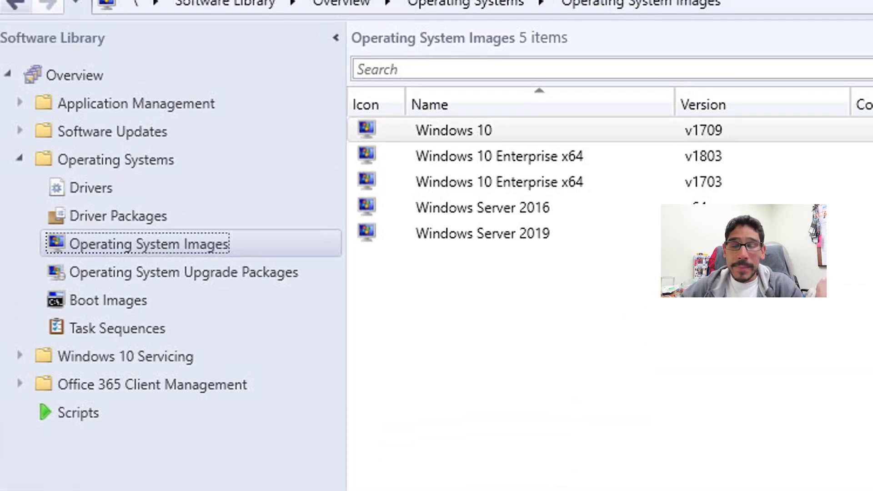
Start adding an operating system image, using \\bj-sccm\sources\OSD\OS\OSImages\Windows10x64\v1903\sources\install.wim as its data source.
right_click(223, 246)
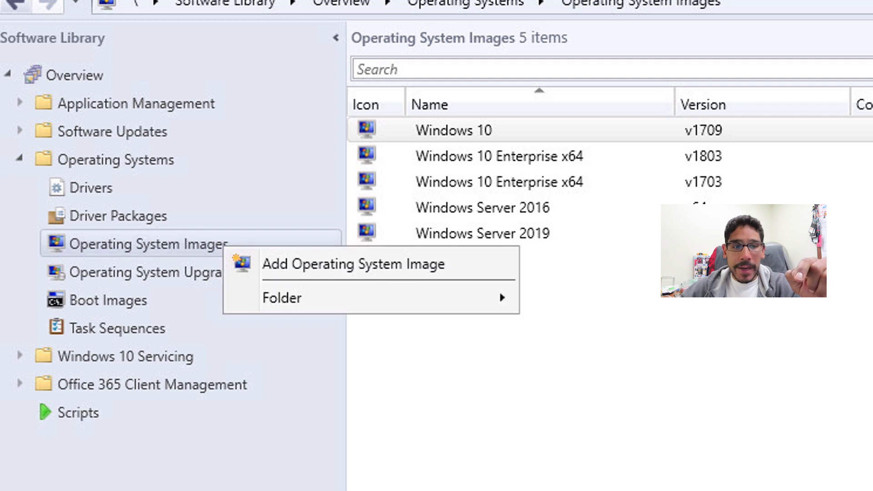
left_click(354, 264)
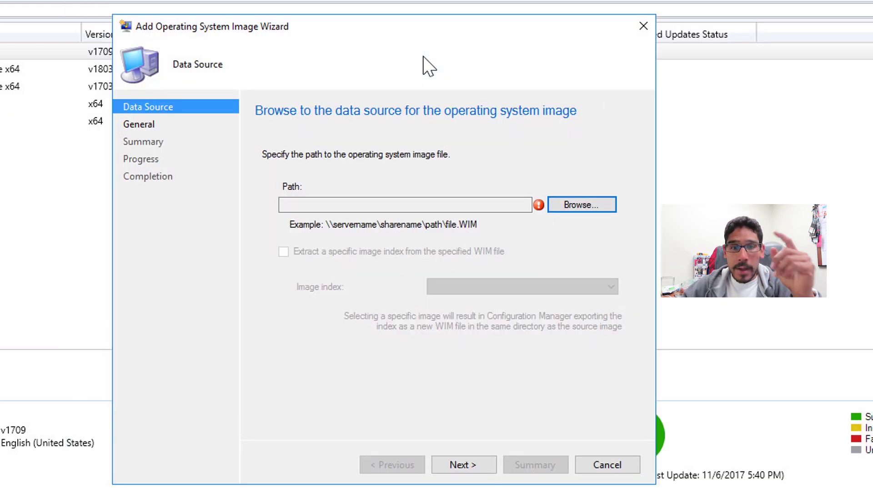
key("Return")
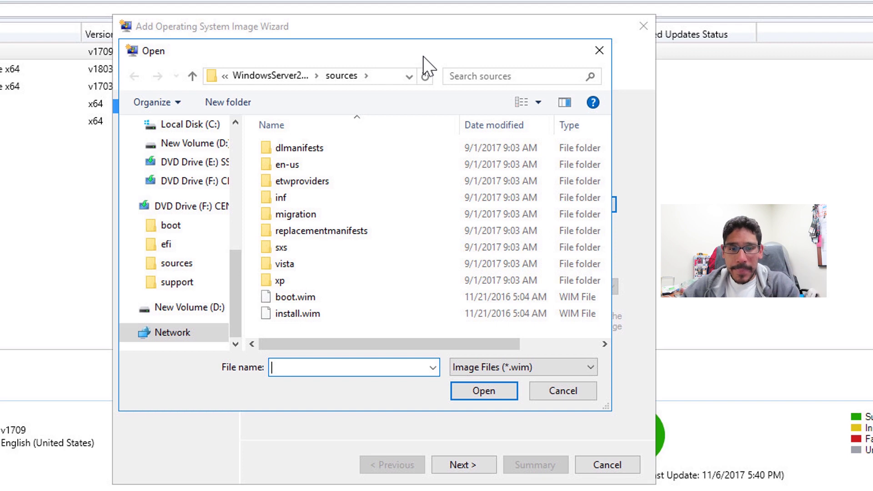
key("ctrl+v")
key("Return")
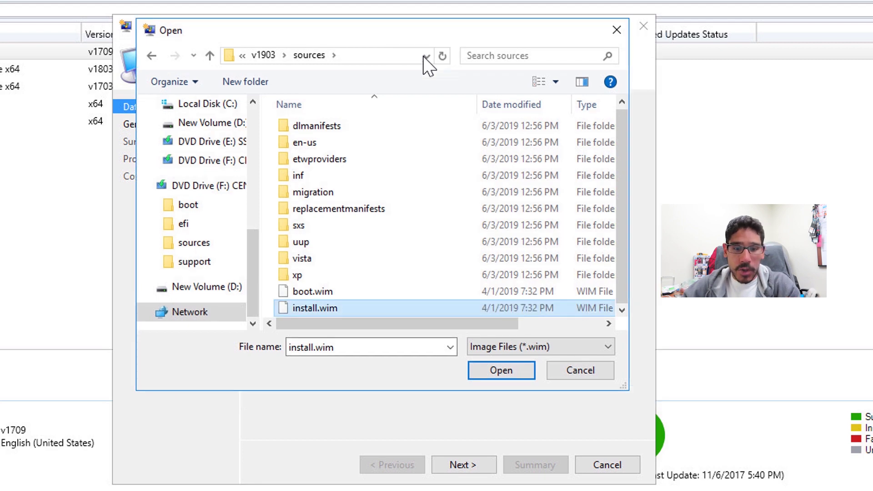
key("Return")
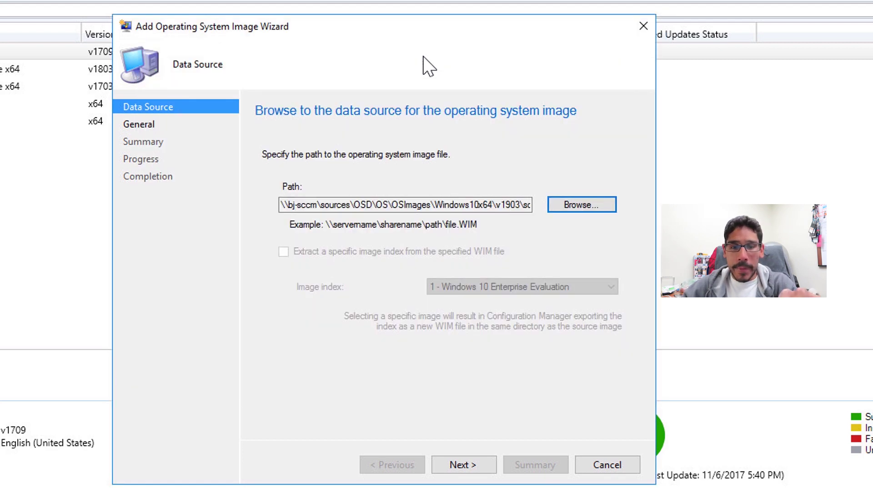
Set the new image's version to v1903, keep the name Windows 10 Enterprise Evaluation, and complete the wizard.
key("alt+n")
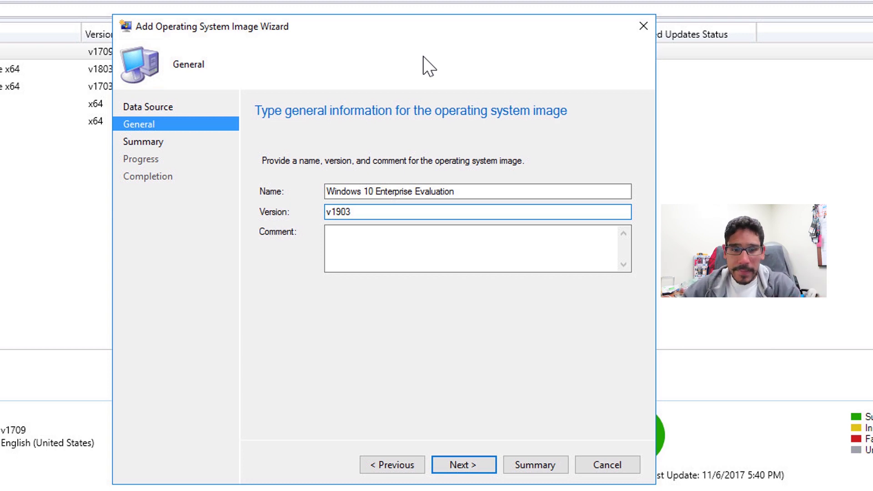
key("alt+n")
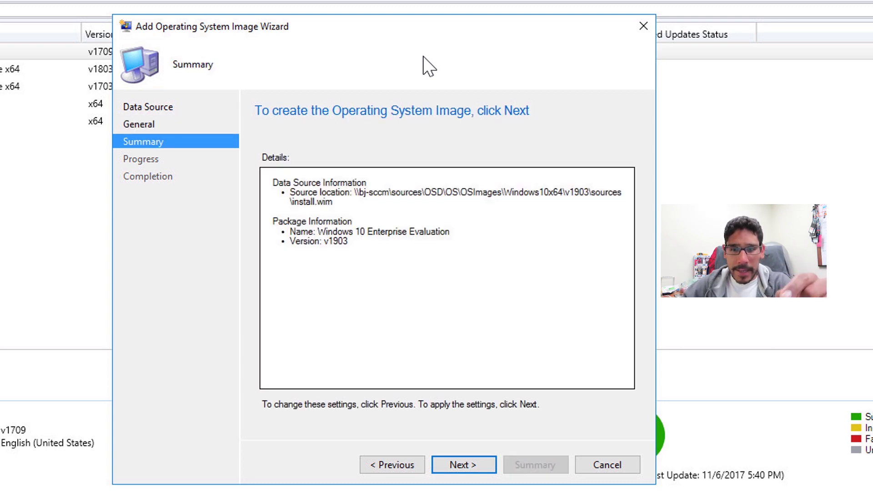
key("alt+n")
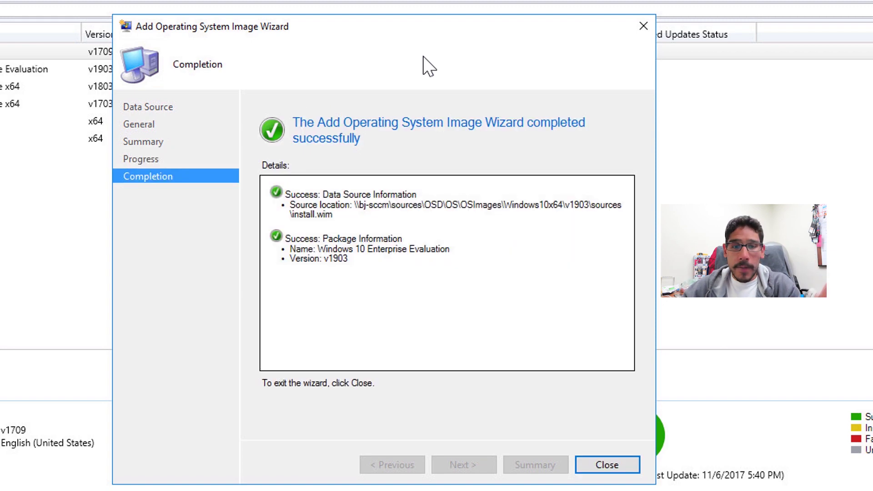
key("Return")
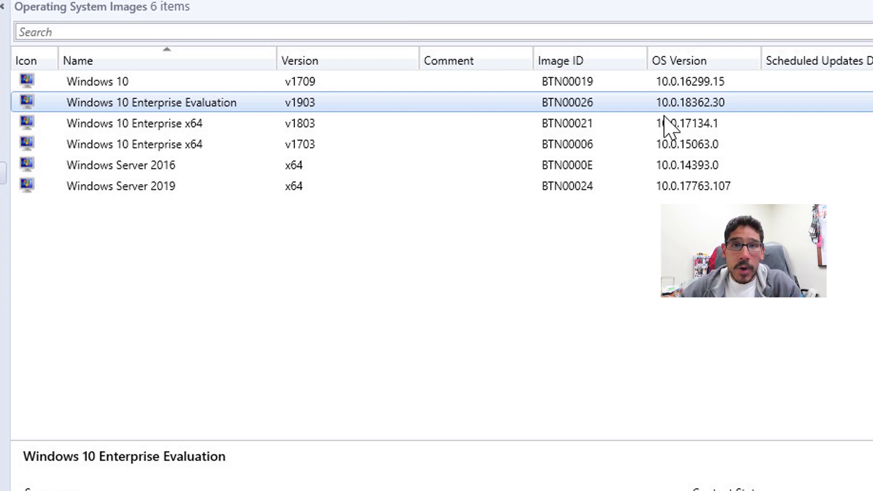
Distribute the content of the Windows 10 Enterprise Evaluation v1903 image to the distribution point BJ-SCCM.BTNHD.EDU.
key("shift+F10")
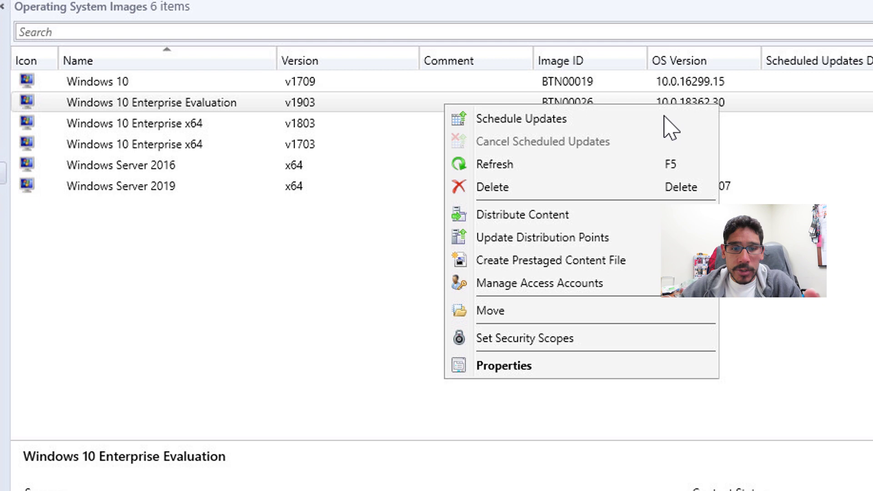
key("d")
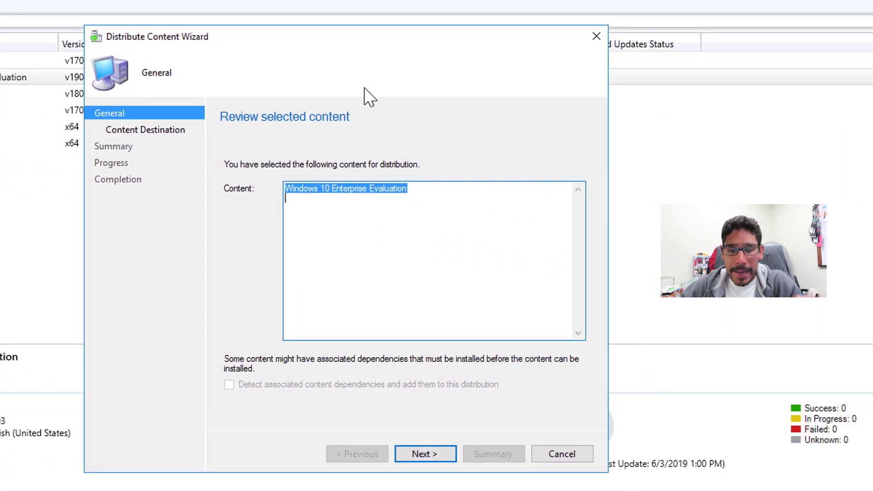
key("Return")
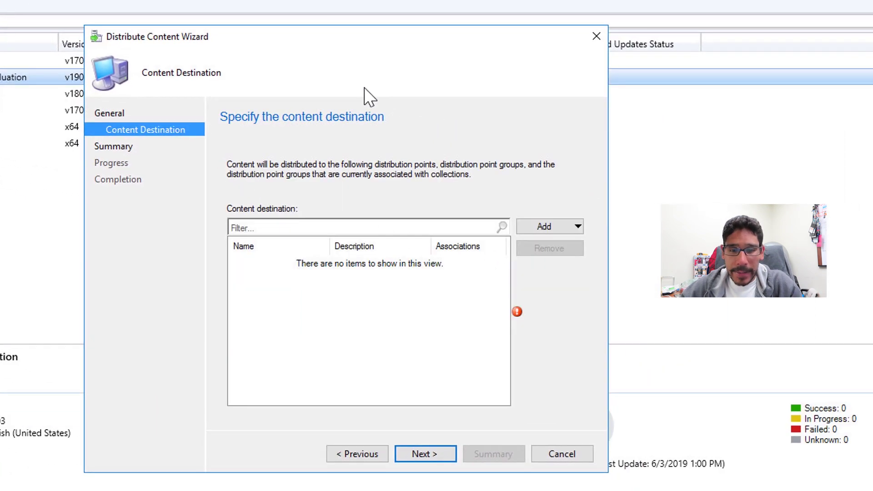
key("alt+a")
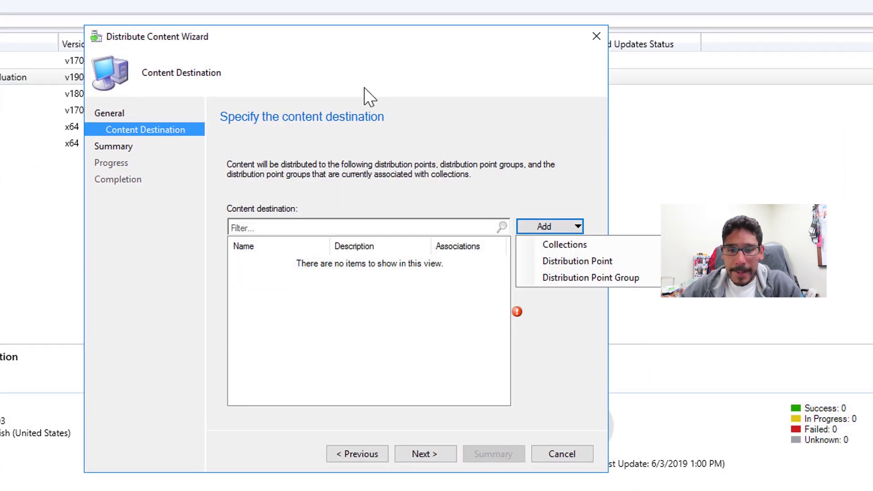
key("d")
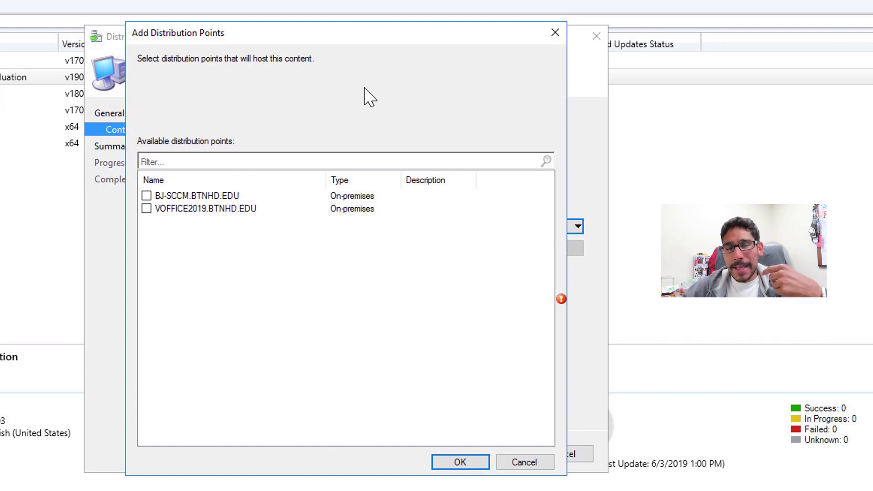
key("space")
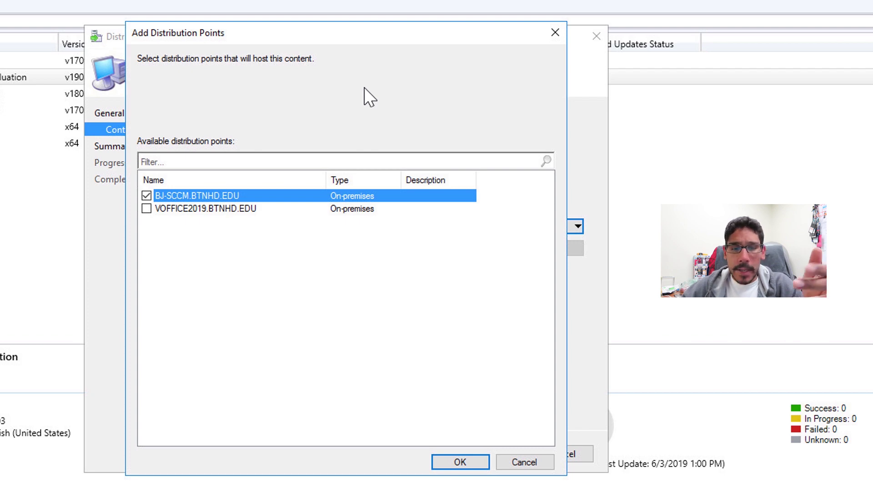
key("Return")
key("alt+n")
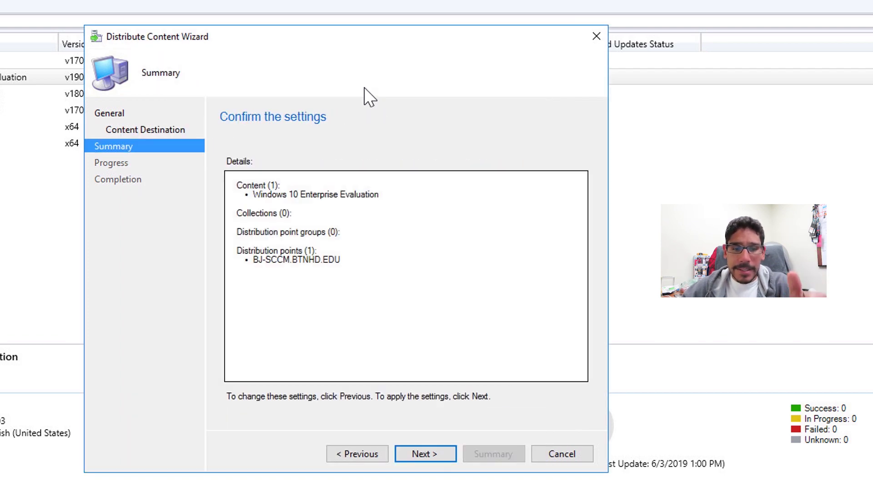
key("alt+n")
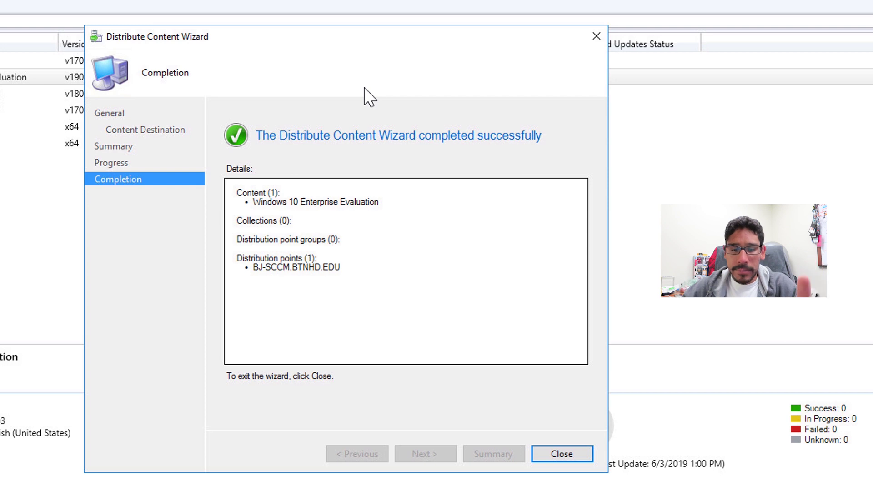
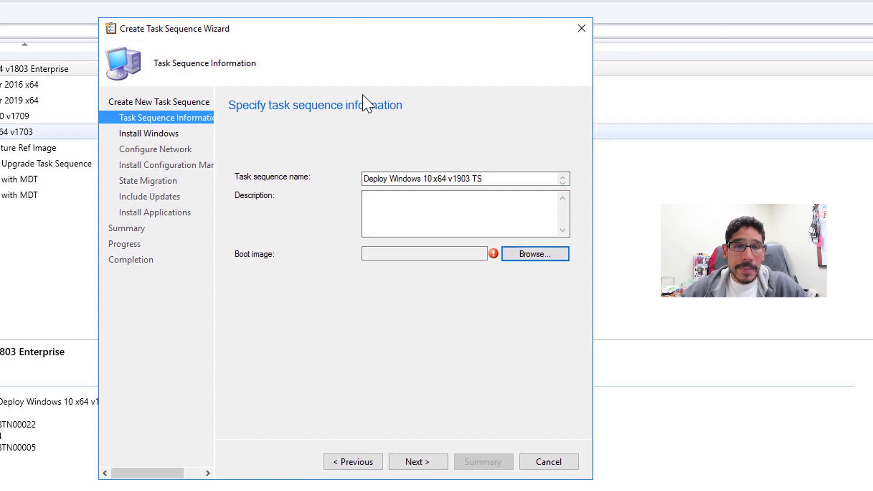
Assign Boot image (x64) 10.0.17763.1 to the Deploy Windows 10 x64 v1903 TS task sequence.
key("Return")
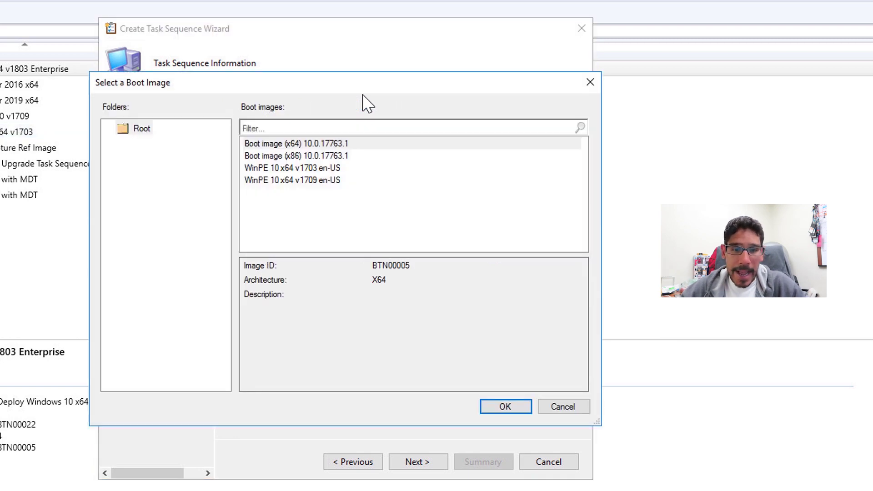
key("Tab")
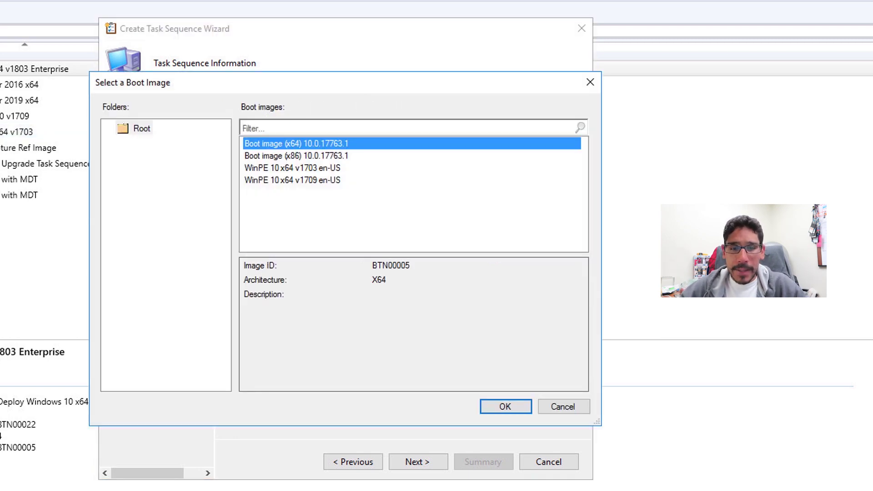
key("Return")
key("alt+n")
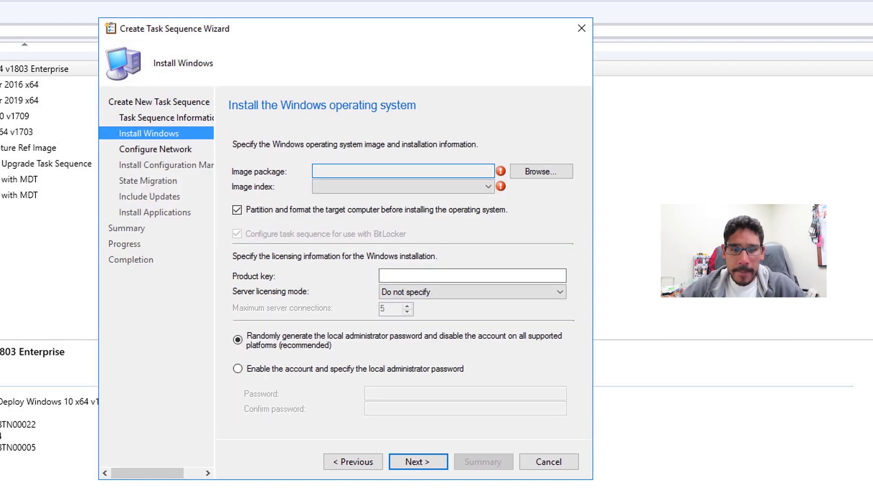
Use the Windows 10 Enterprise Evaluation v1903 en-US image package, leave BitLocker configuration off, and enable the local administrator account.
key("Tab")
key("Return")
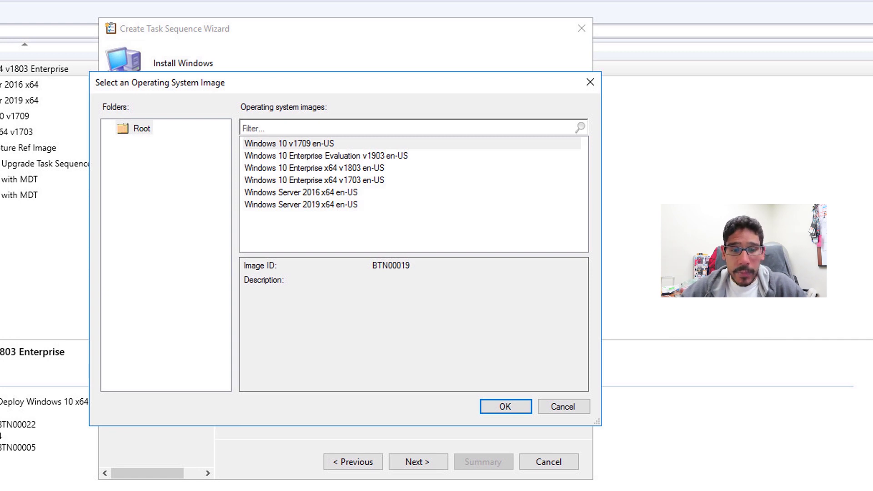
double_click(325, 155)
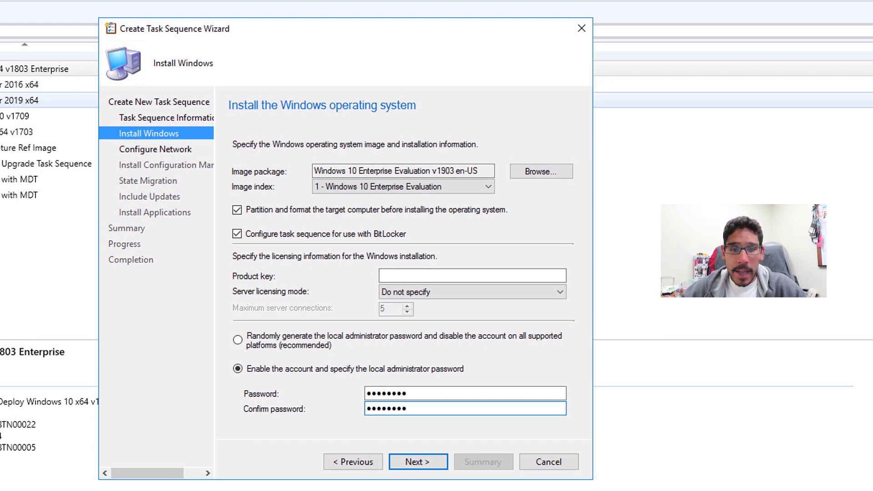
key("Return")
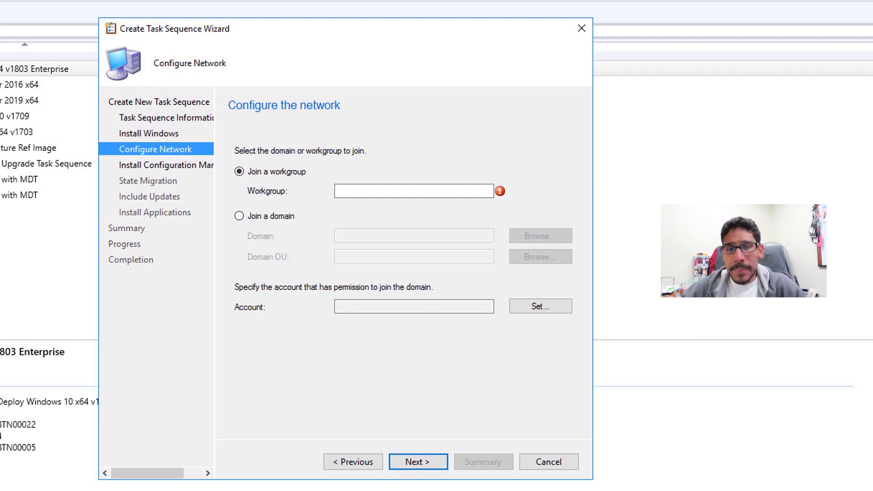
Set the task sequence to join the workgroup WORKGROUP and keep the default Configuration Manager client package.
type("WORKGROUP")
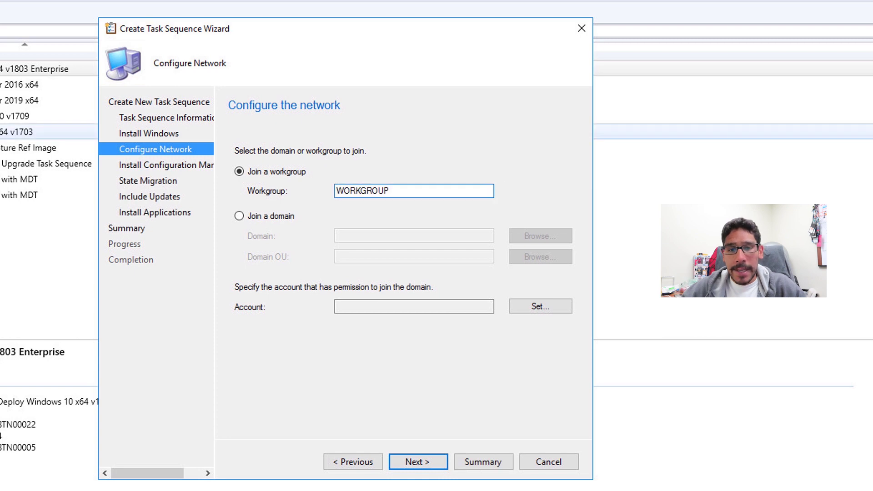
key("Return")
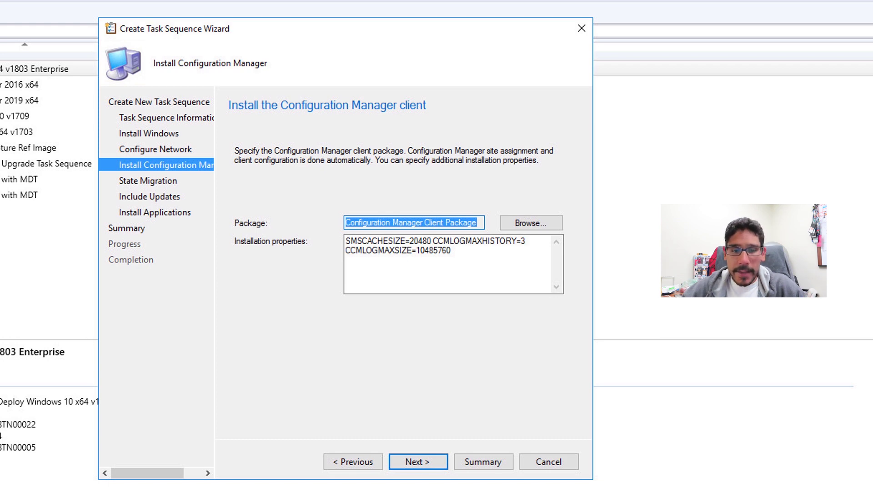
key("Return")
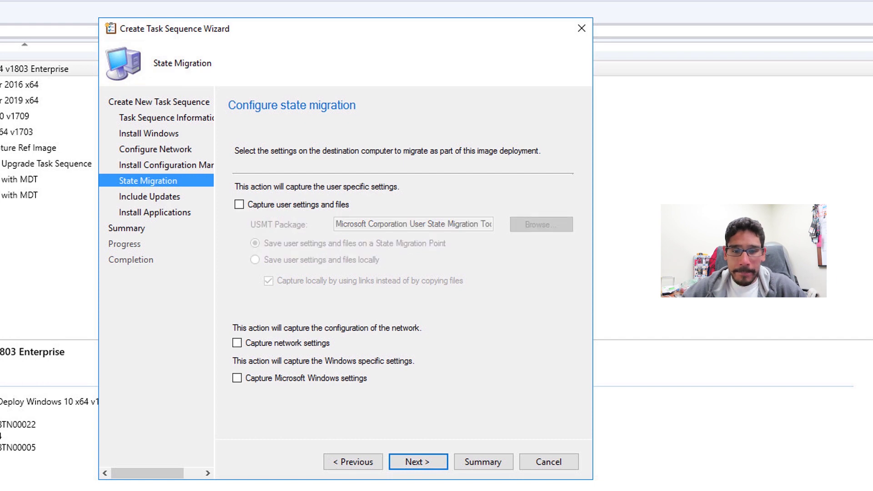
Leave state migration capture off, software updates and applications excluded, and finish creating the task sequence.
key("Return")
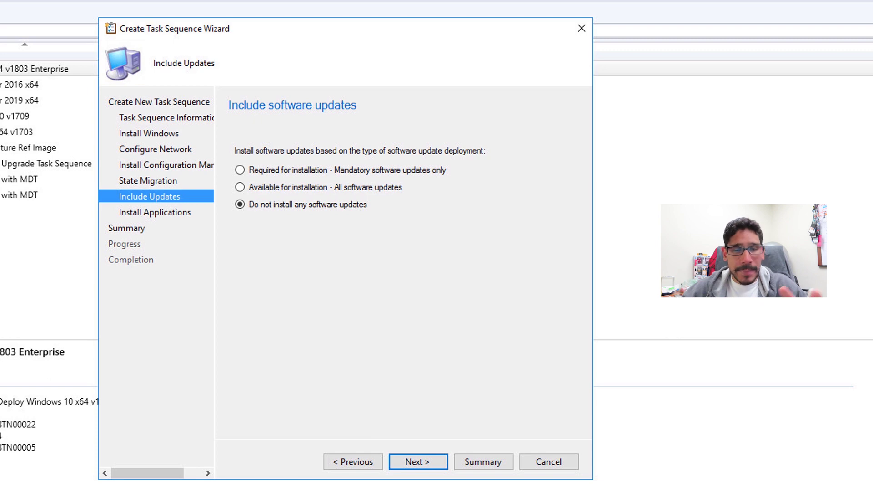
key("Return")
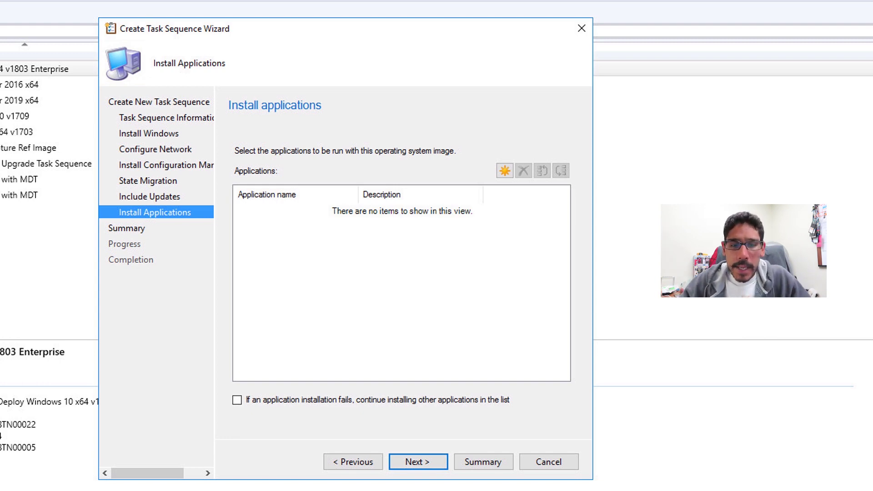
key("Return")
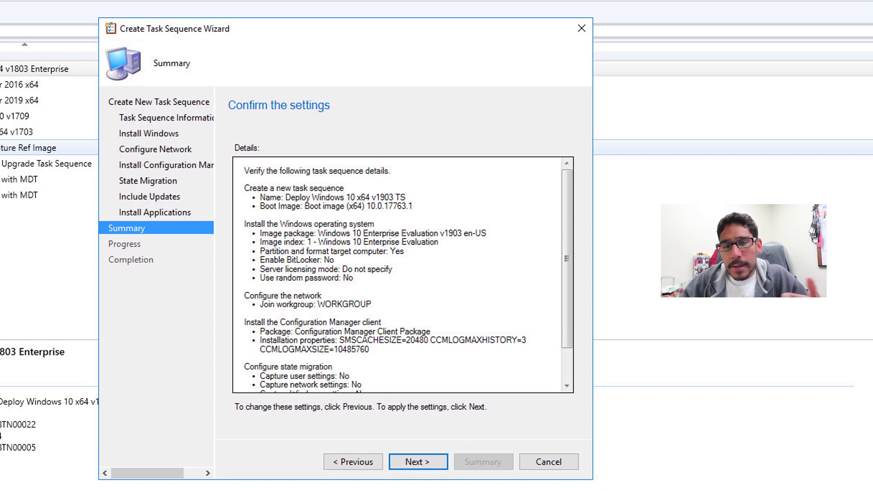
key("Return")
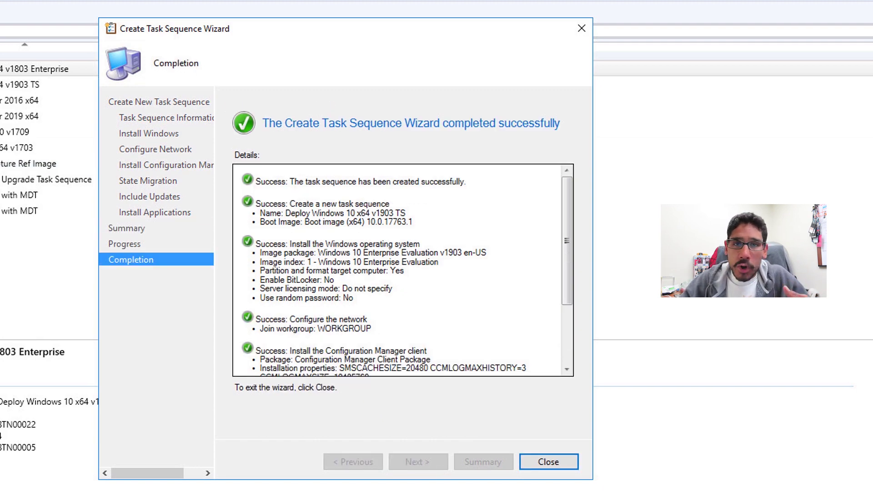
key("Return")
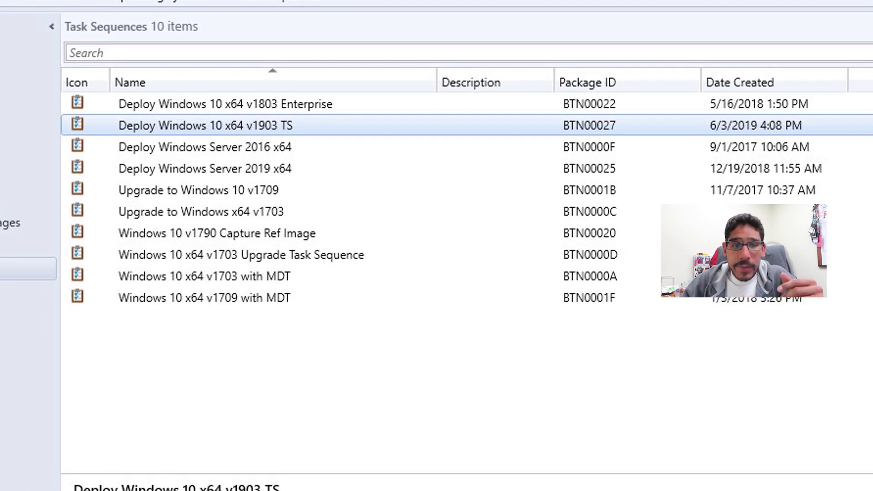
Start deploying the Deploy Windows 10 x64 v1903 TS task sequence to the All Unknown Computers collection.
right_click(451, 124)
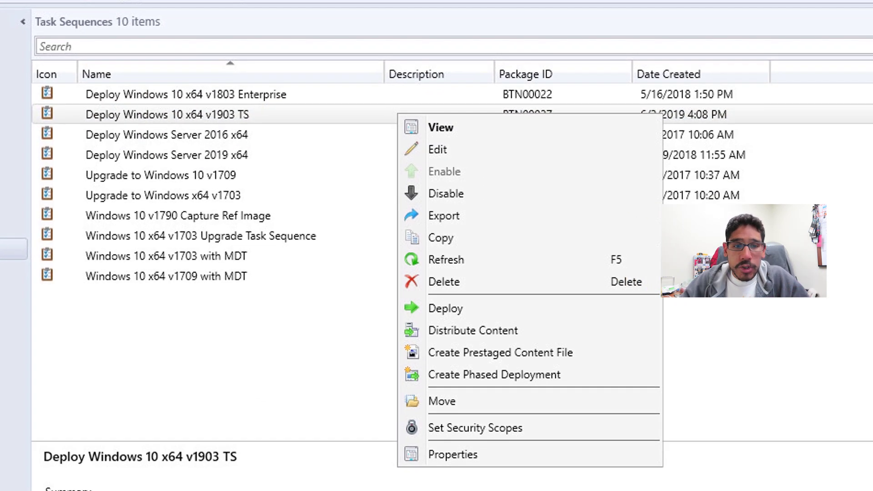
left_click(502, 332)
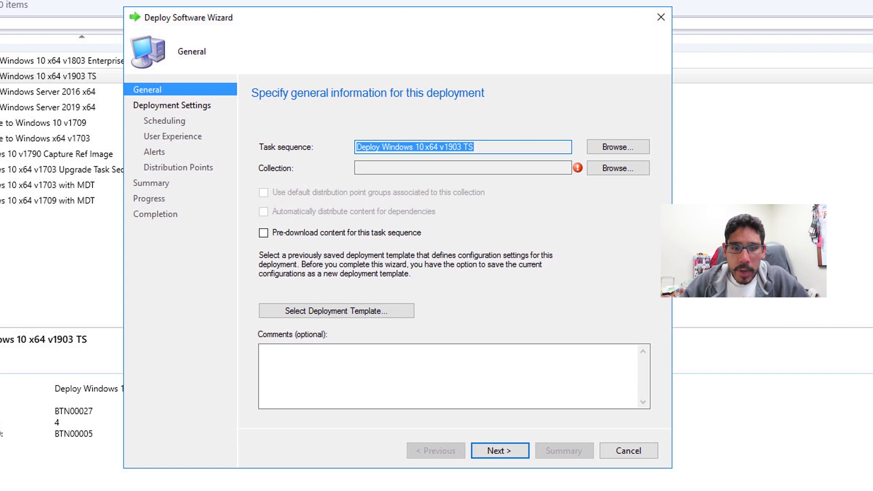
left_click(618, 168)
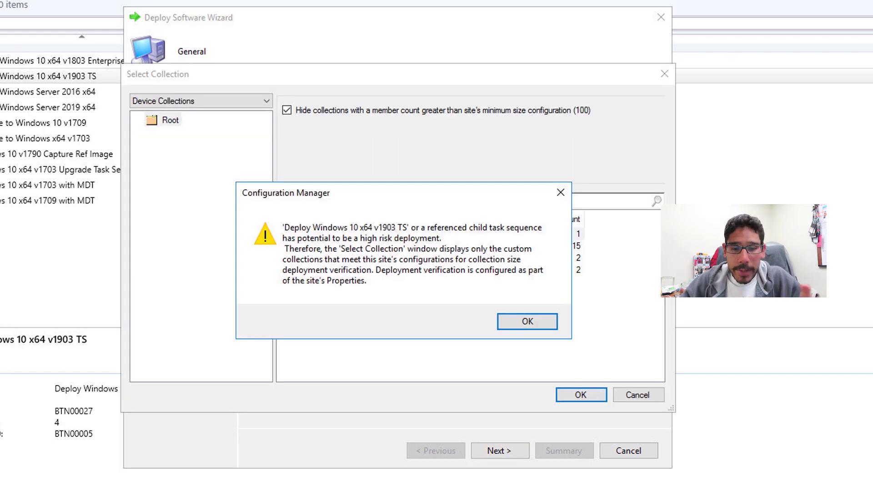
key("Return")
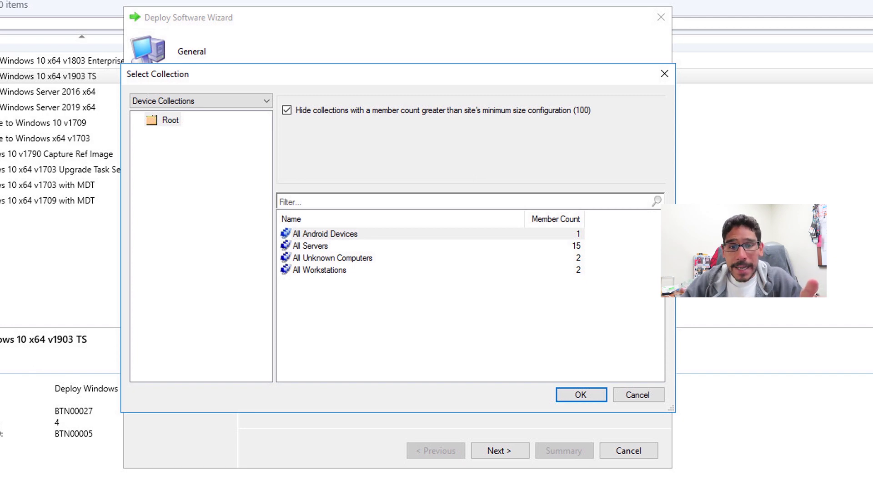
left_click(332, 258)
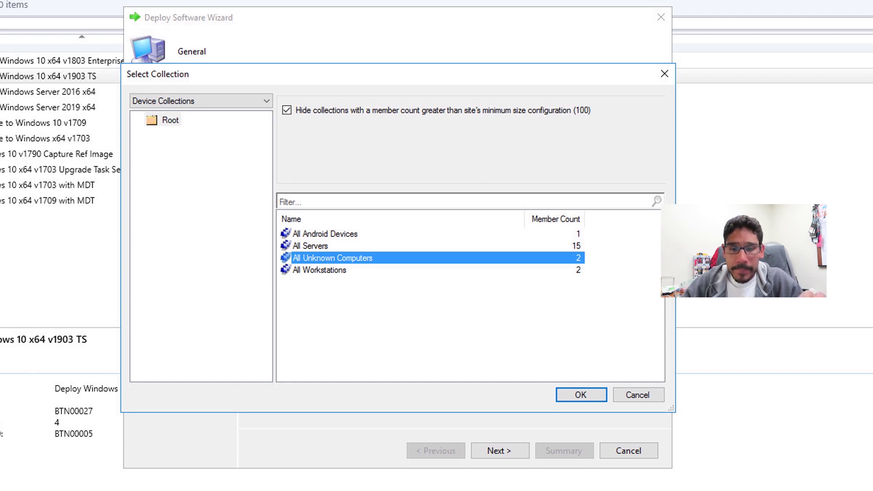
key("Return")
key("alt+n")
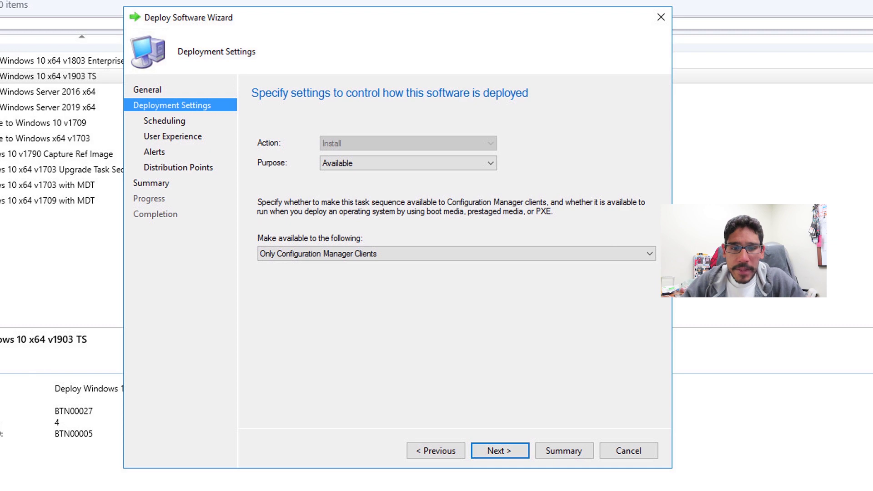
Make the deployment available to Only media and PXE, keep the remaining default settings, and complete the deployment.
key("Down")
key("Down")
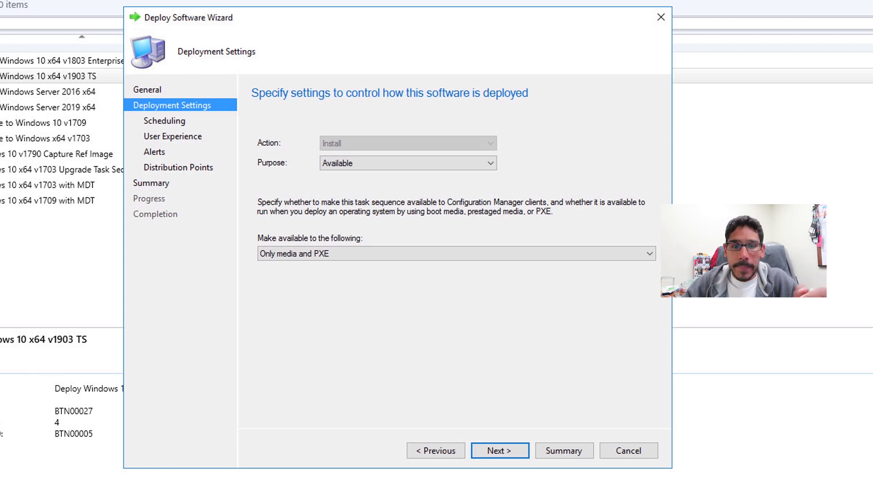
key("Return")
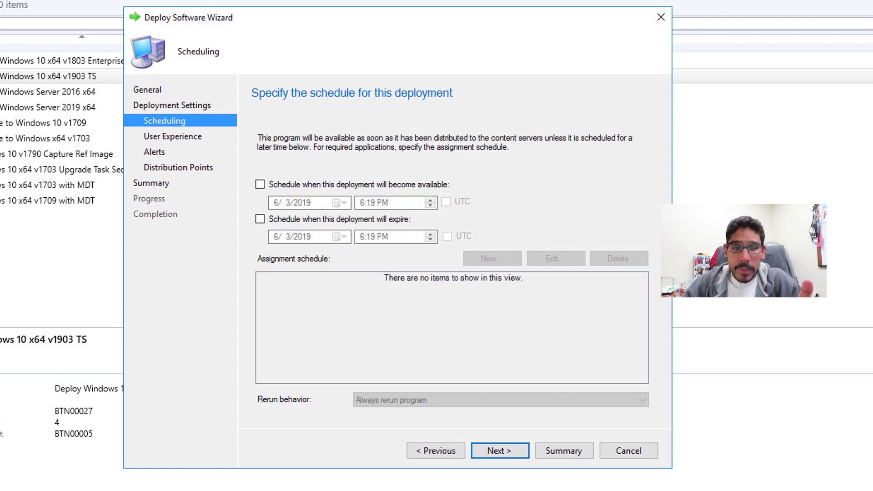
key("Return")
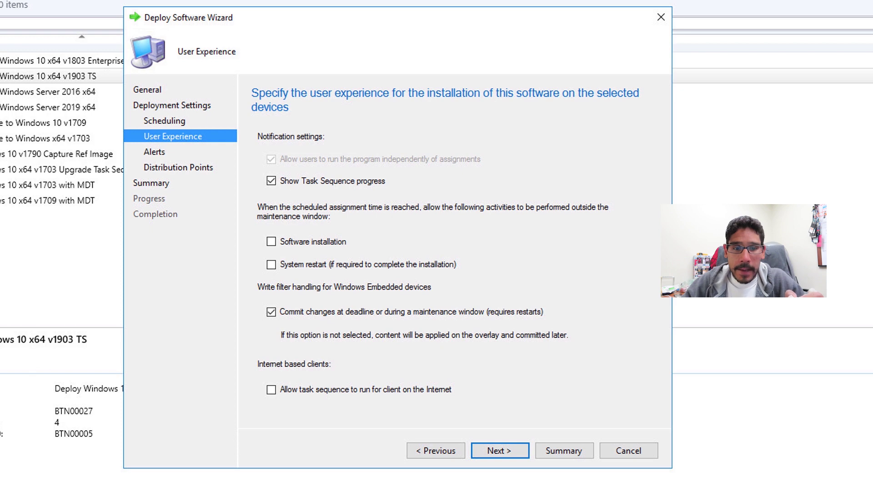
key("Return")
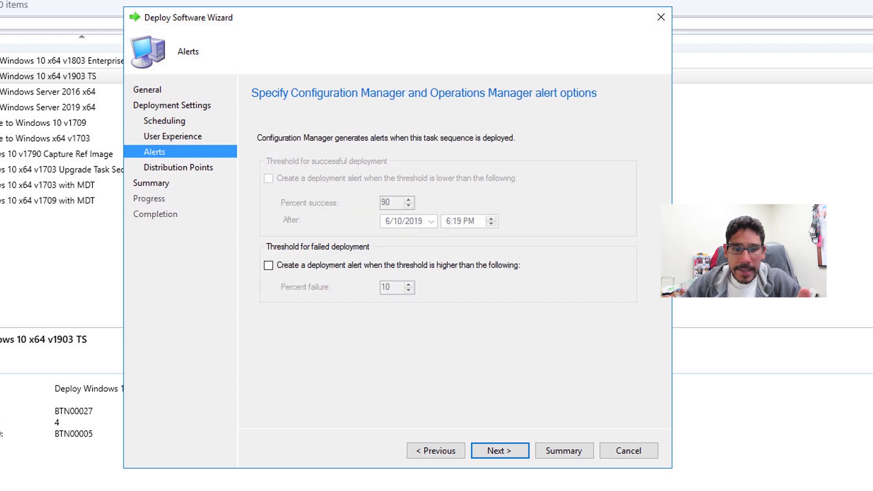
key("Return")
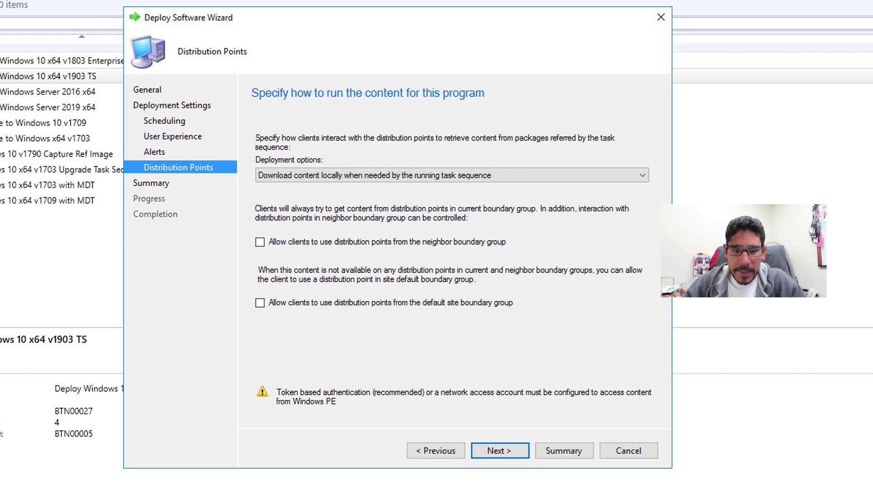
key("Return")
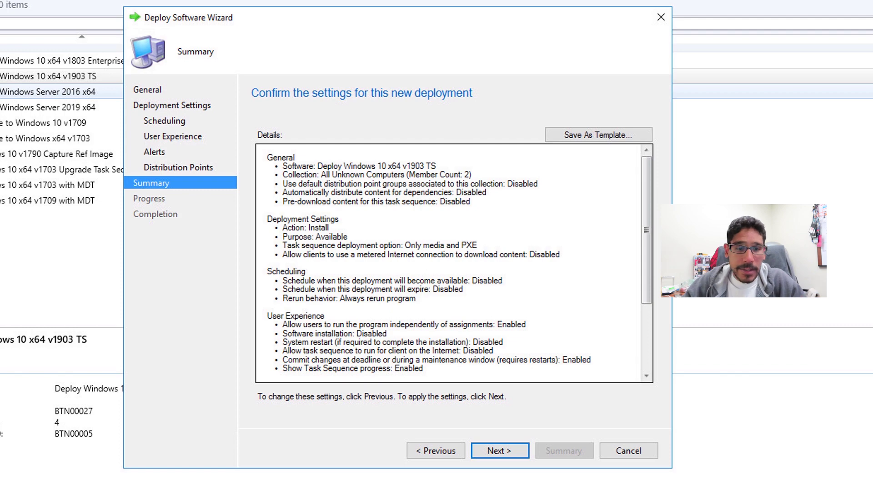
key("Return")
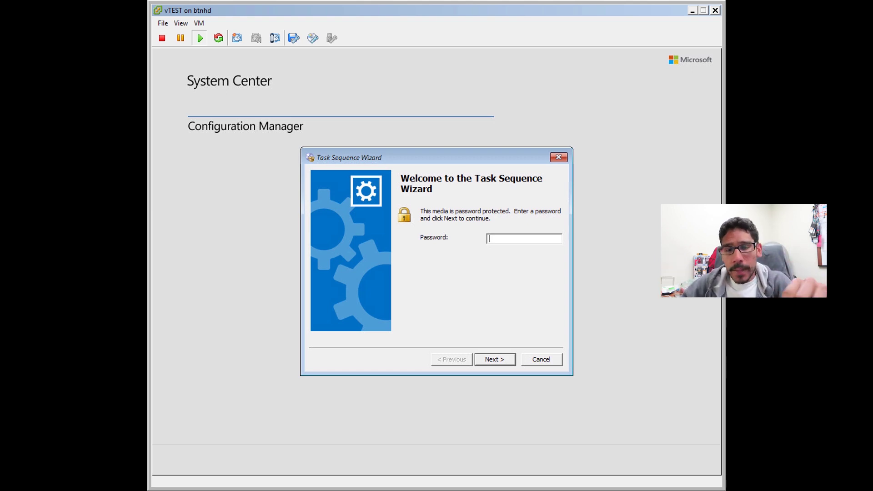
In the vTEST virtual machine, enter the boot media password and run the Deploy Windows 10 x64 v1903 TS task sequence.
type("*********")
key("Return")
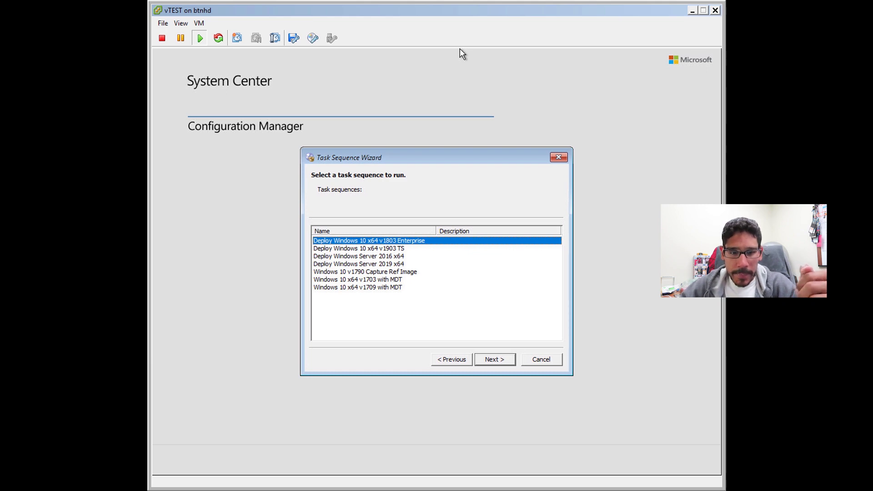
key("Down")
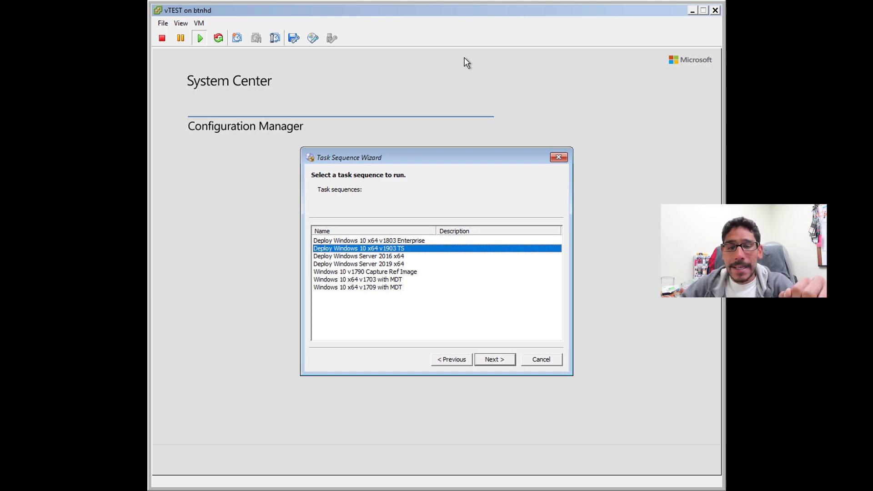
key("Return")
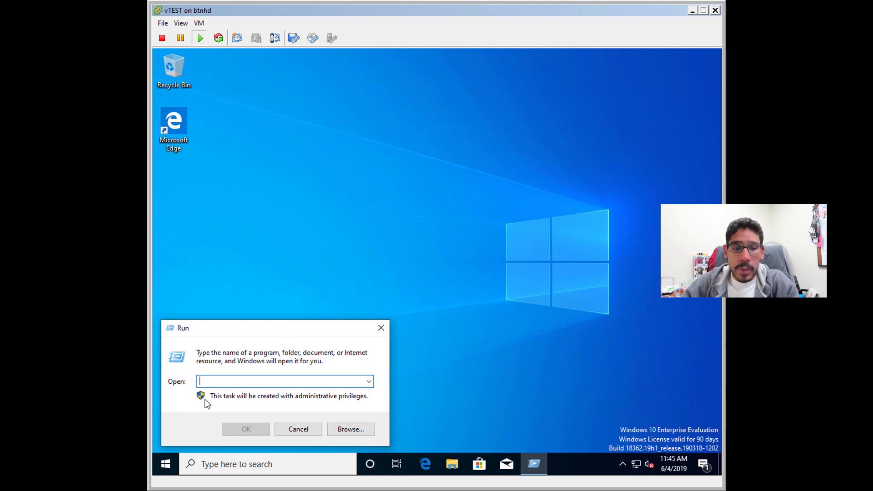
Run winver on the deployed machine to check its Windows version.
type("winver")
key("Return")
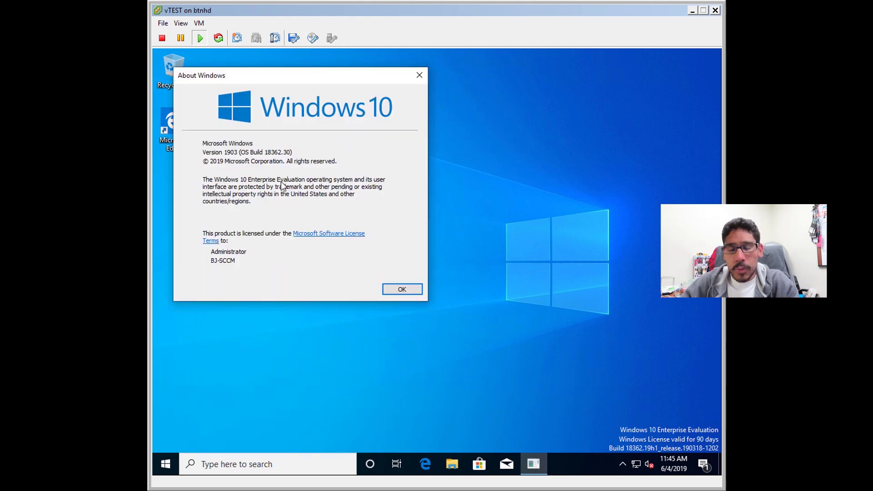